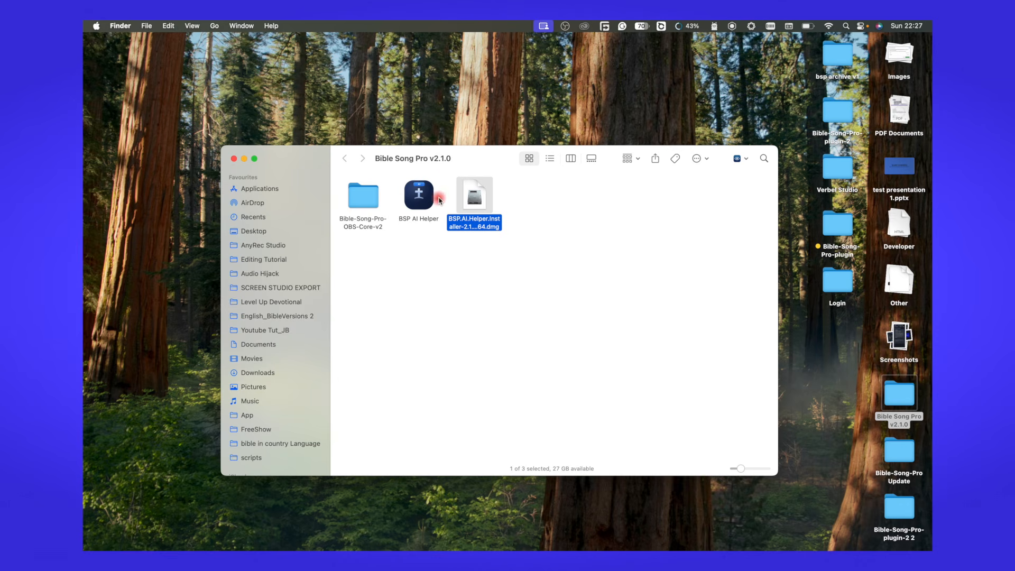
# Step: Preview the Bible-Song-Pro-OBS-Core-v2 folder in the Bible Song Pro v2.1.0 folder, then dismiss the preview
pyautogui.click(353, 205)
pyautogui.press('space')
pyautogui.press('space')
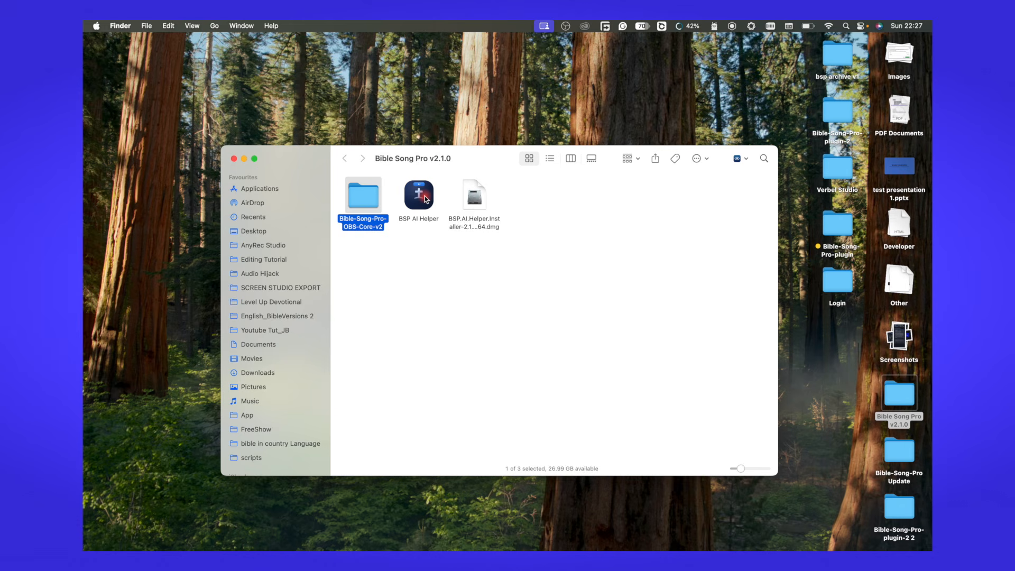
pyautogui.click(474, 204)
pyautogui.doubleClick(474, 203)
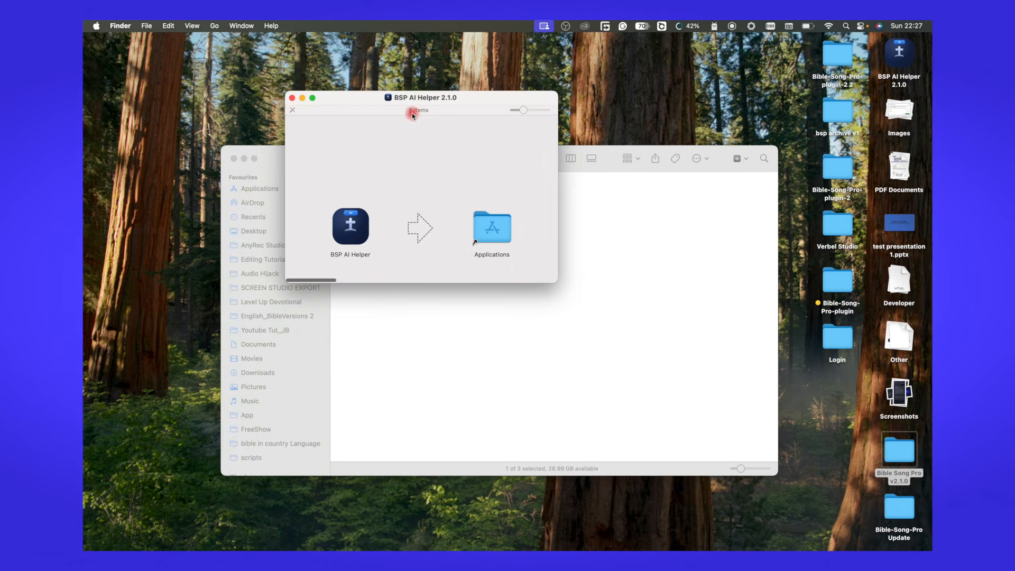
pyautogui.moveTo(415, 113); pyautogui.dragTo(680, 132)
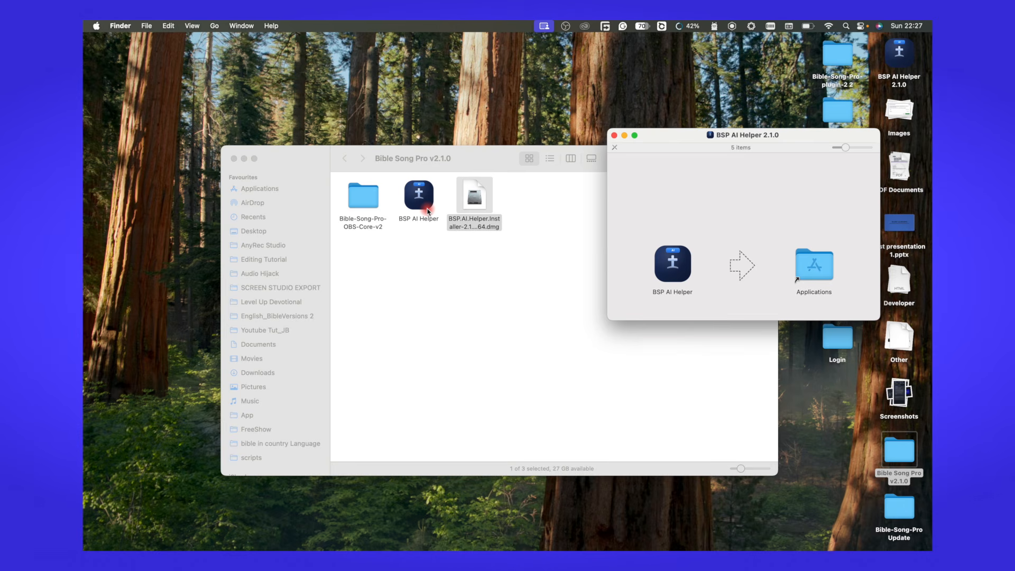
pyautogui.click(614, 139)
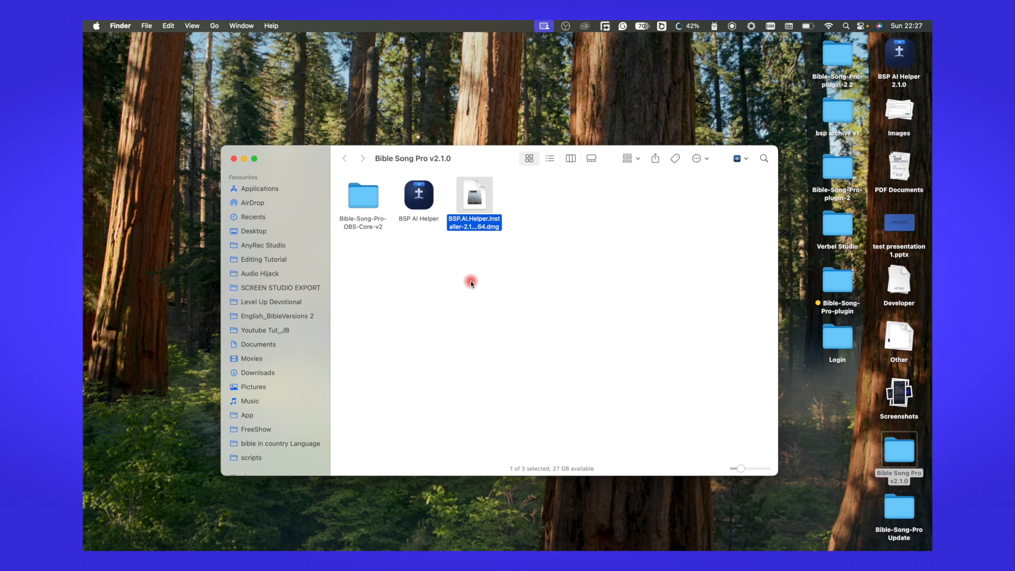
# Step: Open the BSP AI Helper installer disk image, copy BSP AI Helper into Applications and close the installer window
pyautogui.click(474, 253)
pyautogui.doubleClick(480, 199)
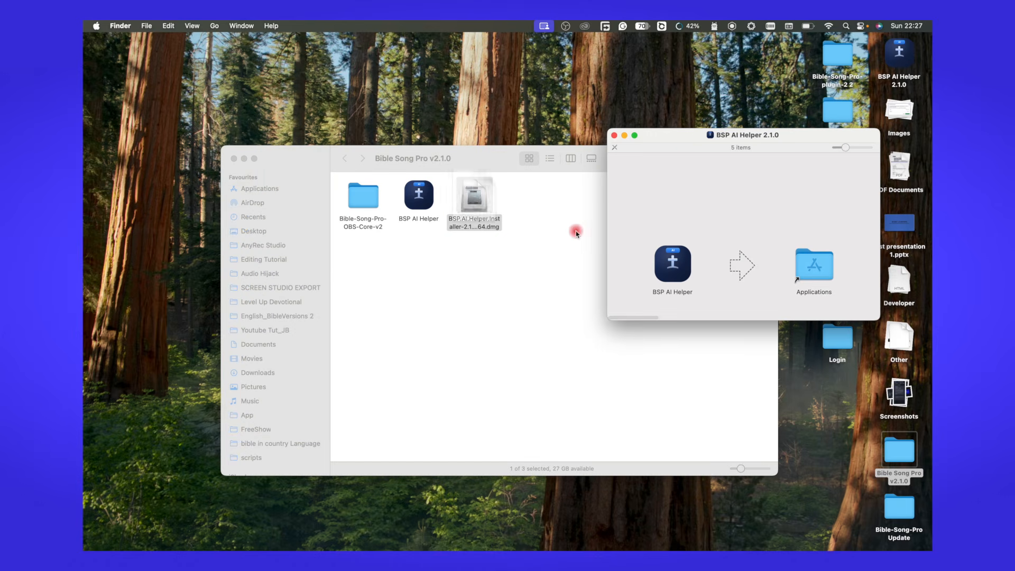
pyautogui.moveTo(683, 145); pyautogui.dragTo(425, 151)
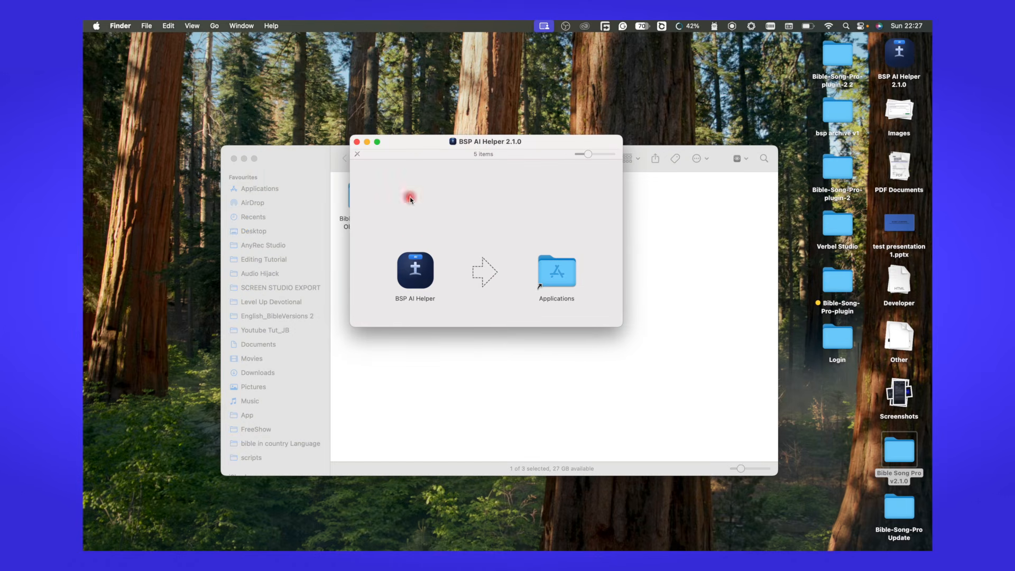
pyautogui.moveTo(420, 273); pyautogui.dragTo(558, 279)
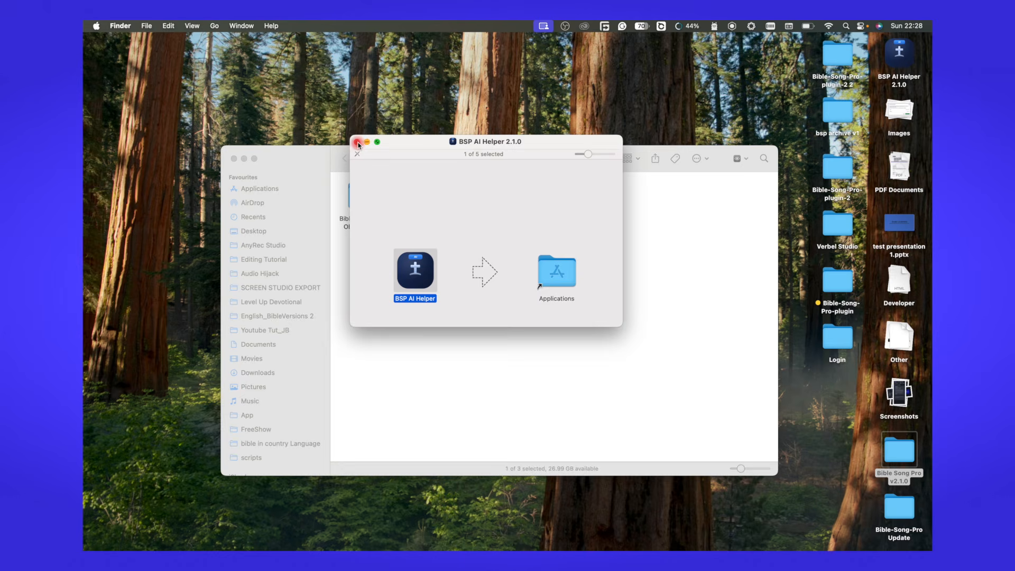
pyautogui.click(364, 142)
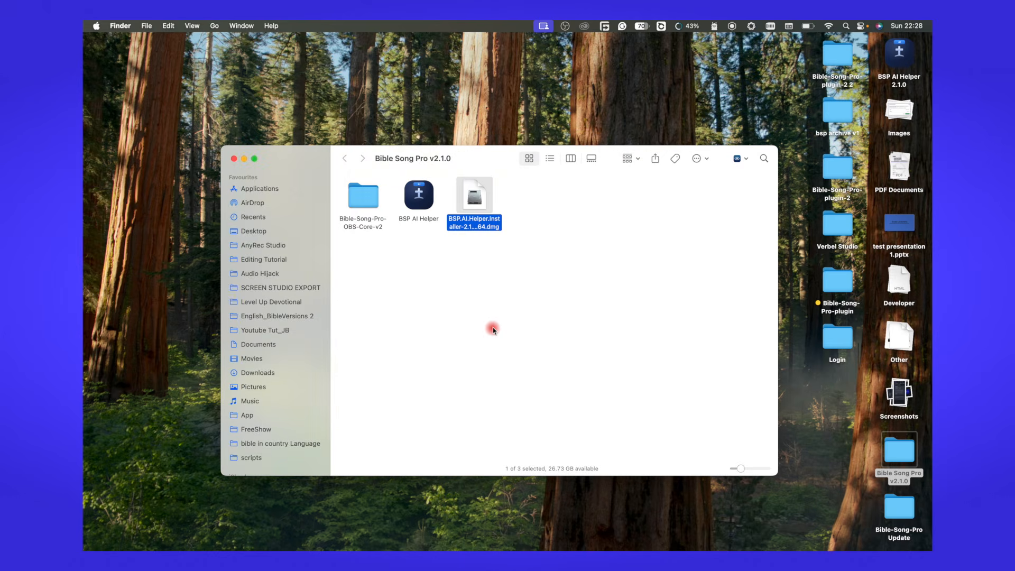
# Step: Open the Bible-Song-Pro-OBS-Core-v2 folder and tag Bible Song Pro panel.html and BSP_display.html in red
pyautogui.doubleClick(370, 205)
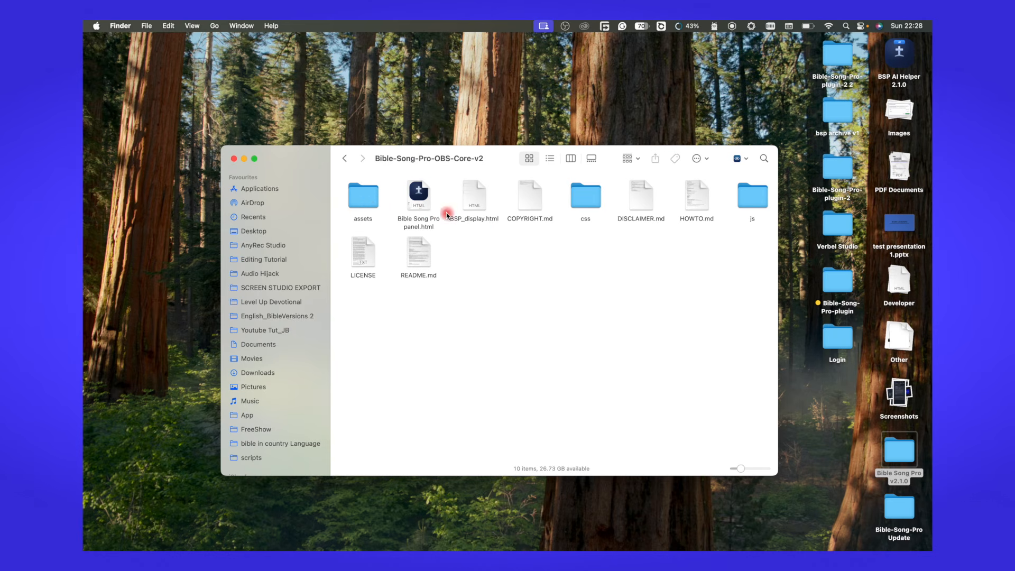
pyautogui.doubleClick(423, 204)
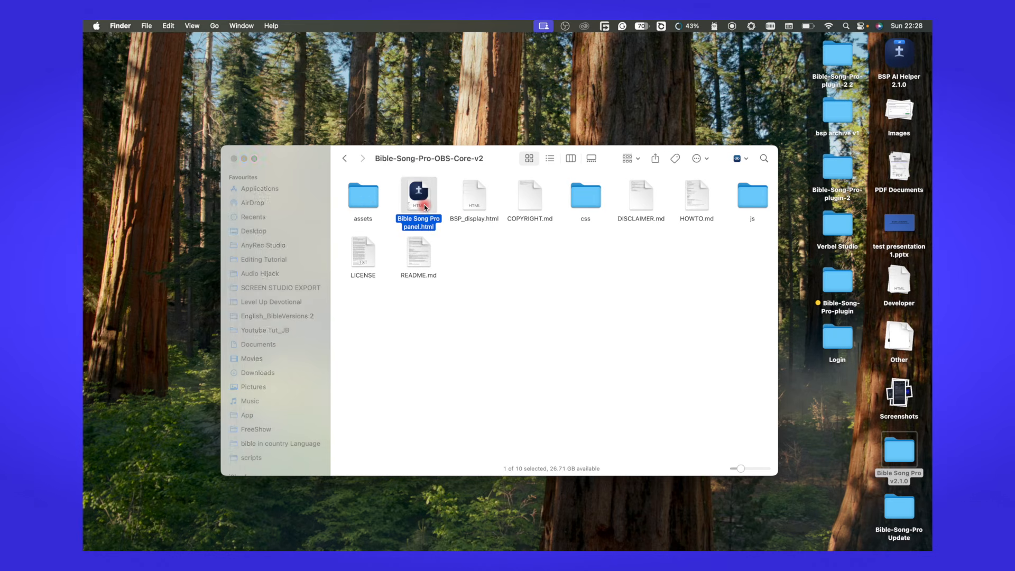
pyautogui.rightClick(425, 207)
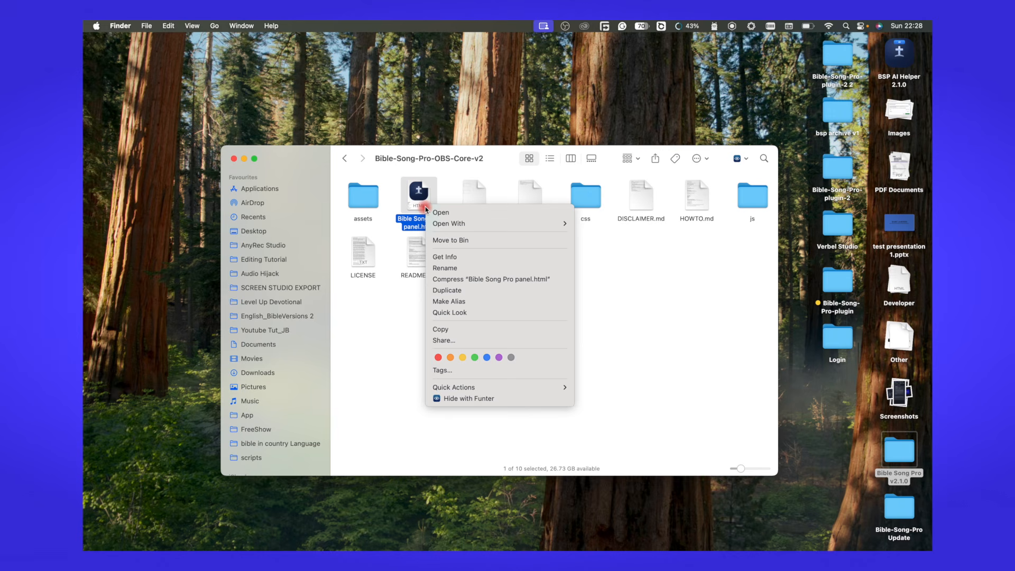
pyautogui.click(438, 358)
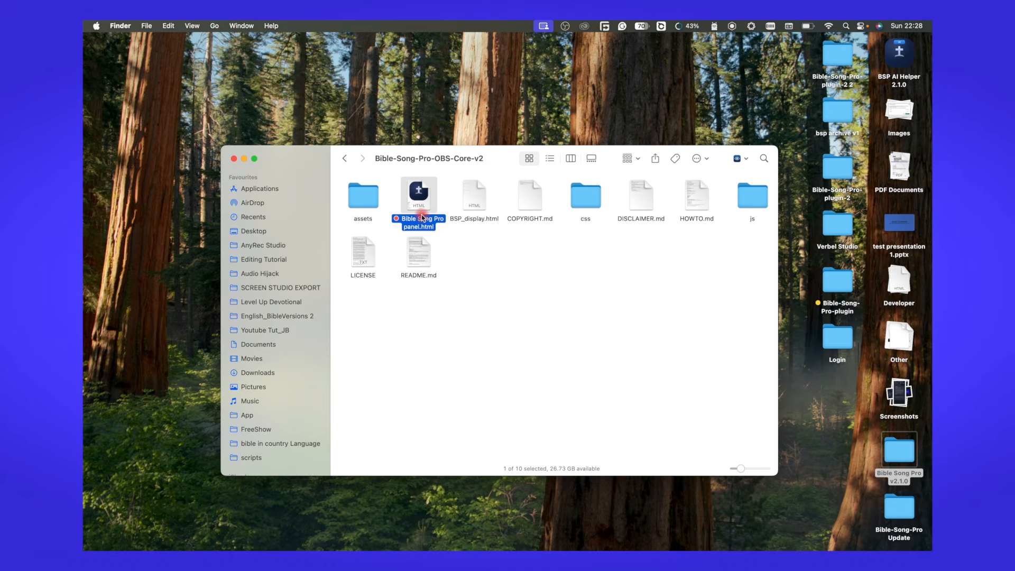
pyautogui.rightClick(476, 203)
pyautogui.click(490, 353)
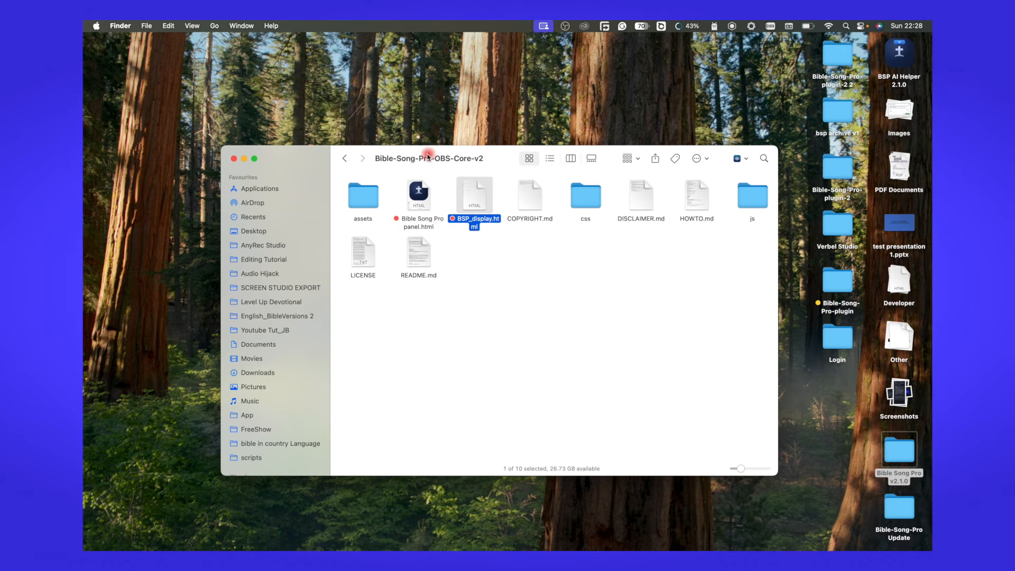
# Step: Switch to OBS and add a custom browser dock entry named "bible song pro"
pyautogui.click(437, 213)
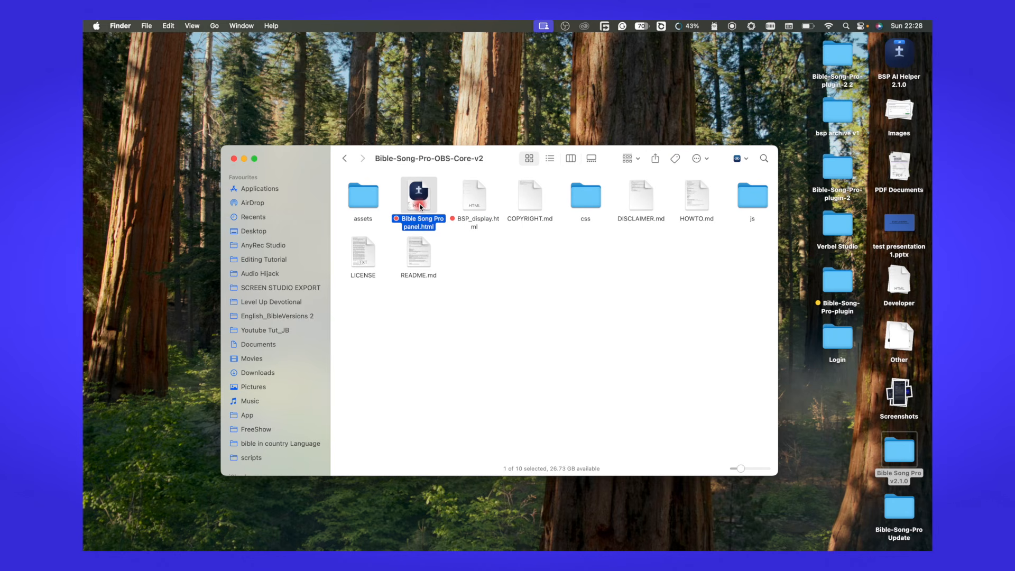
pyautogui.click(417, 447)
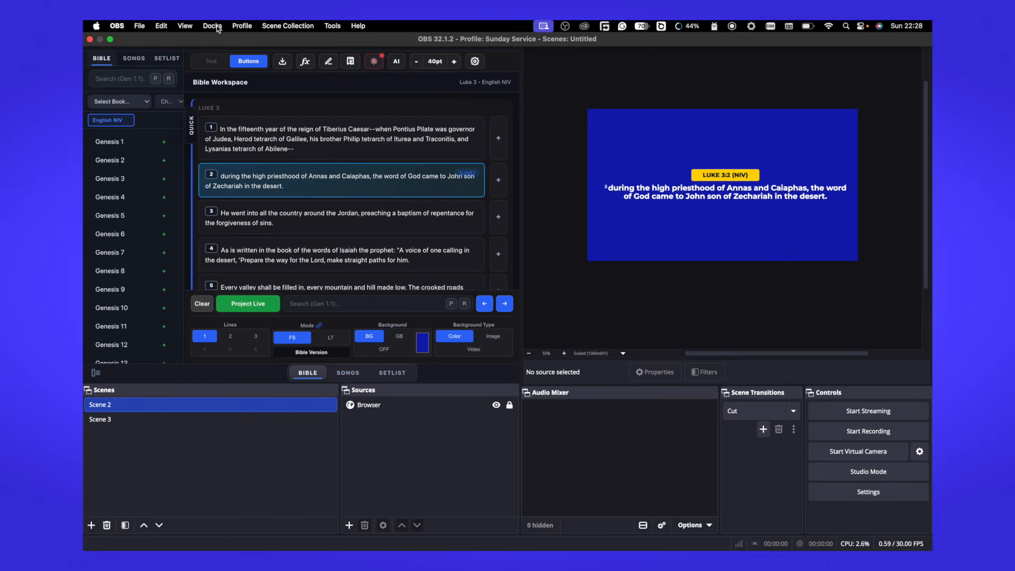
pyautogui.click(213, 25)
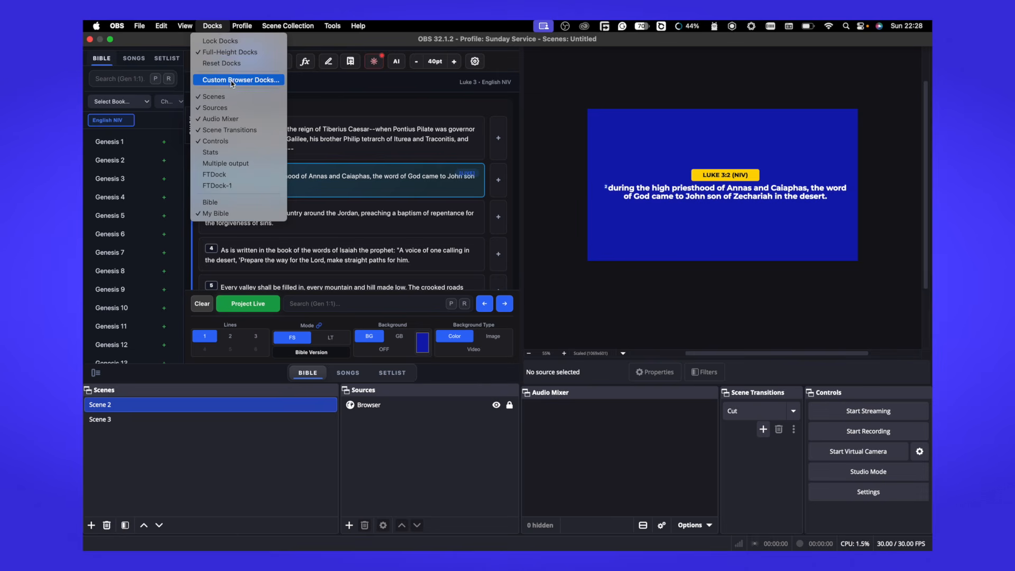
pyautogui.click(231, 80)
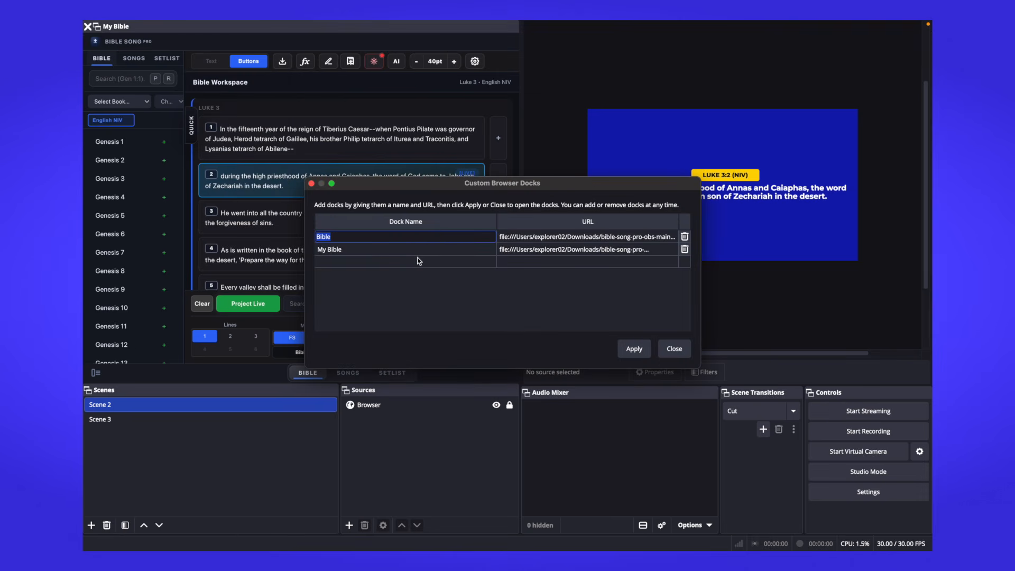
pyautogui.doubleClick(415, 260)
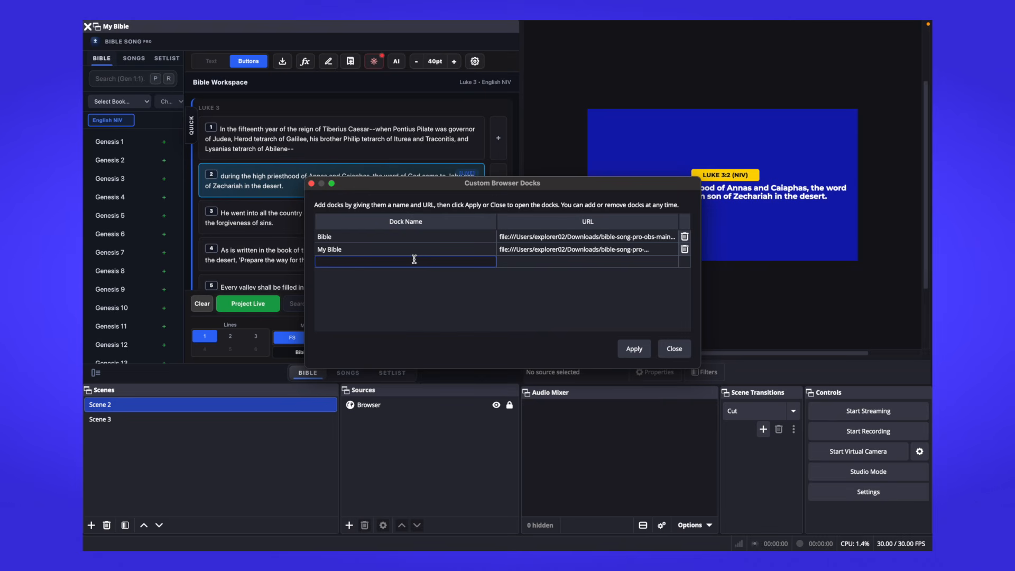
pyautogui.write('bible song pro')
pyautogui.click(549, 266)
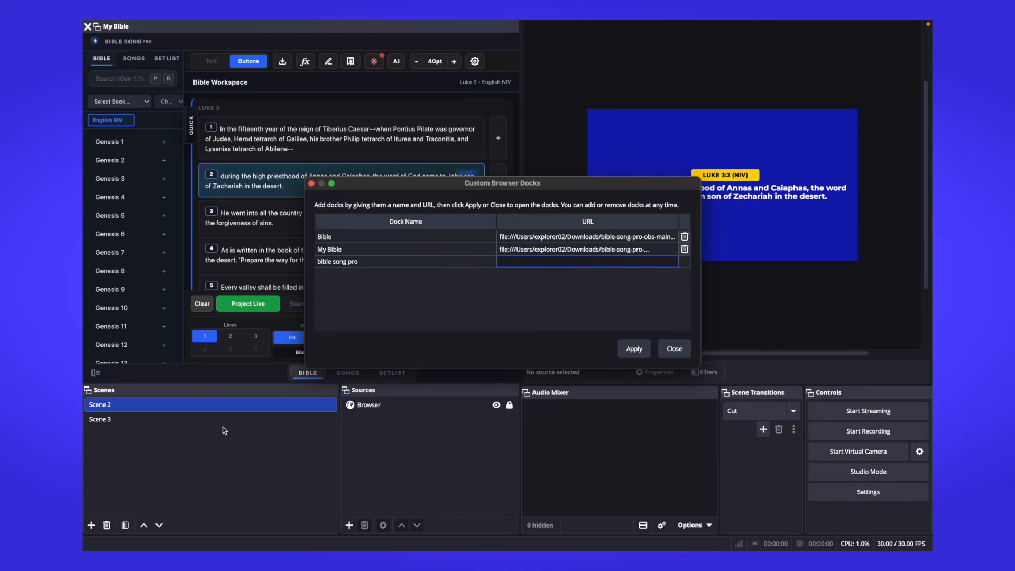
# Step: Switch to Finder, open Bible Song Pro panel.html with Safari and copy its full file address
pyautogui.moveTo(188, 545)
pyautogui.click(103, 542)
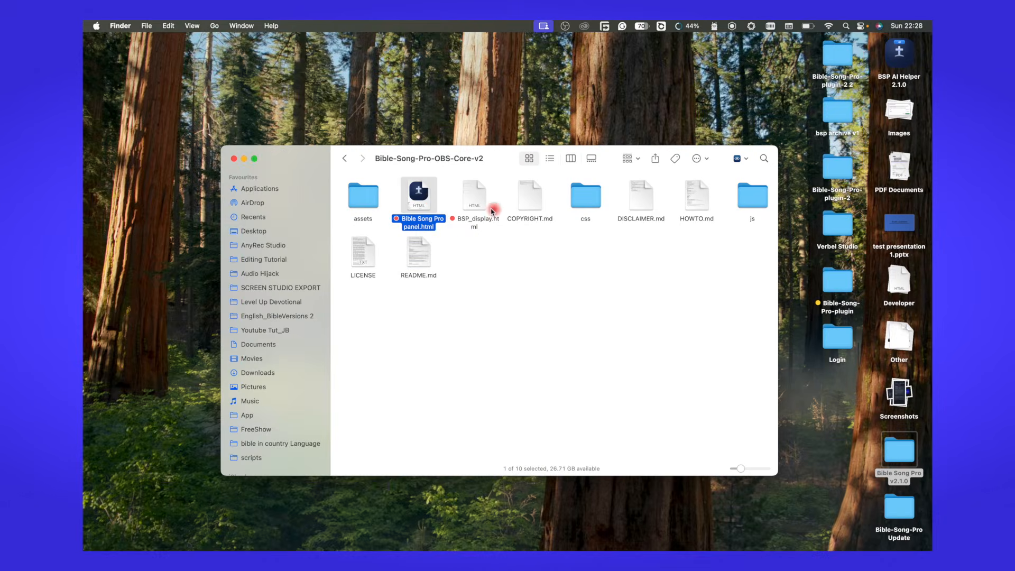
pyautogui.rightClick(416, 200)
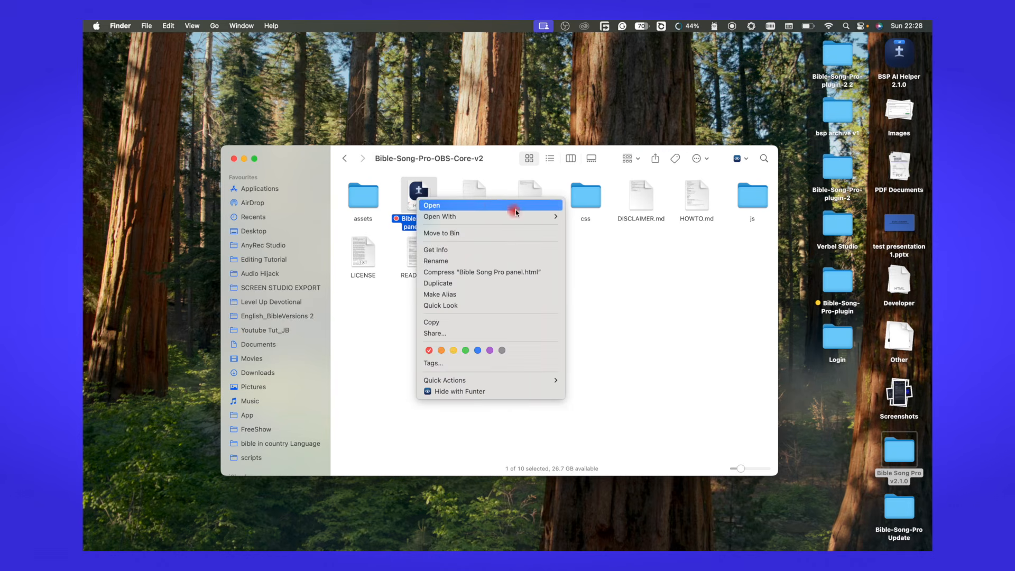
pyautogui.moveTo(535, 217)
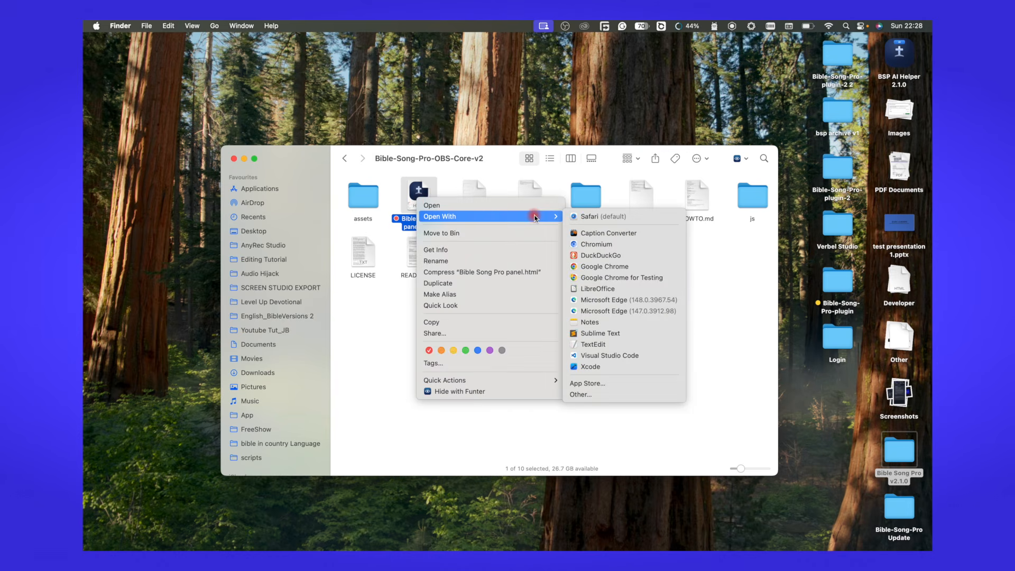
pyautogui.click(604, 218)
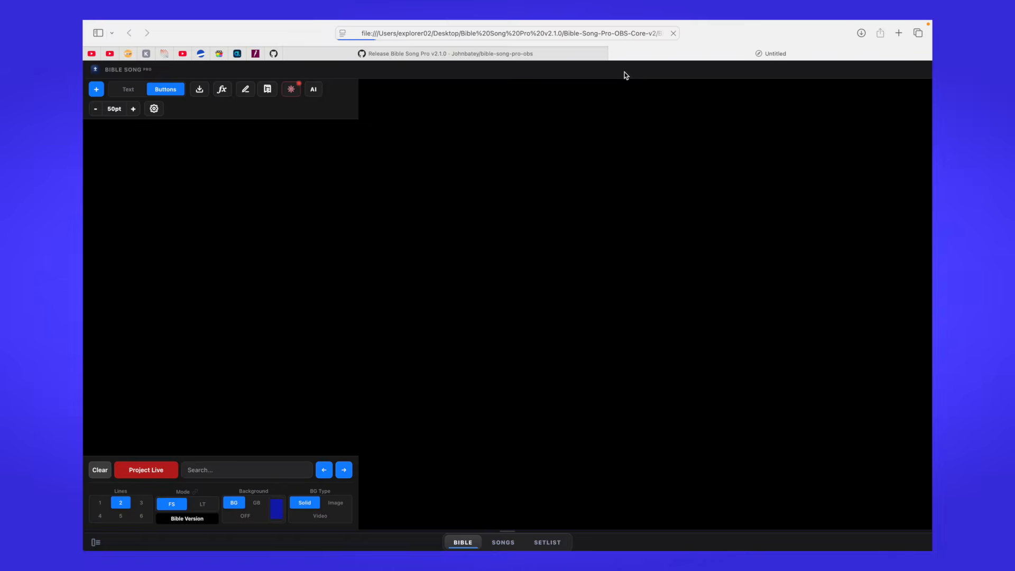
pyautogui.click(619, 33)
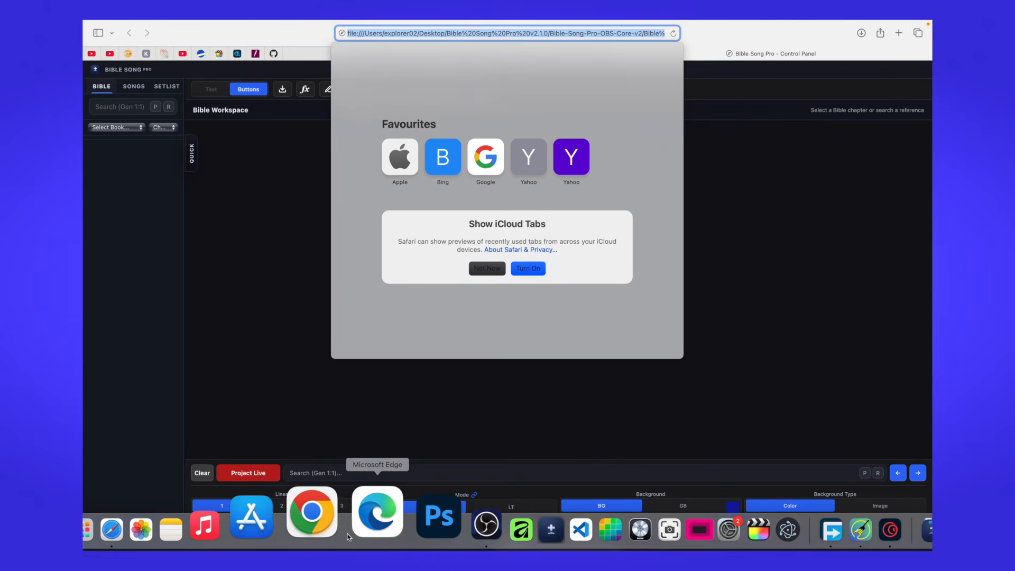
# Step: Return to OBS, paste the copied file address as the bible song pro dock's URL and apply it
pyautogui.click(424, 515)
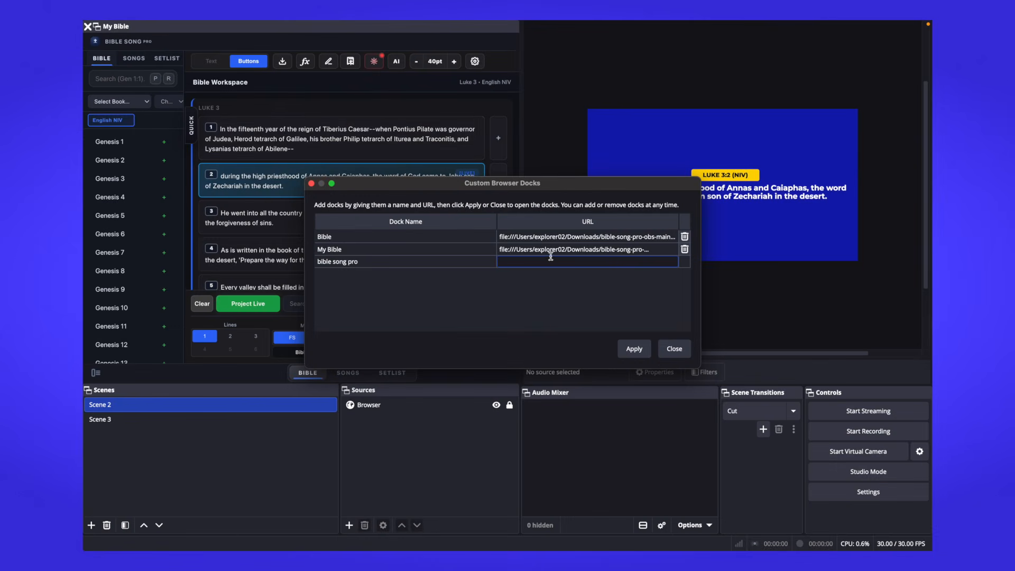
pyautogui.click(533, 260)
pyautogui.write('v')
pyautogui.press('super+v')
pyautogui.press('Return')
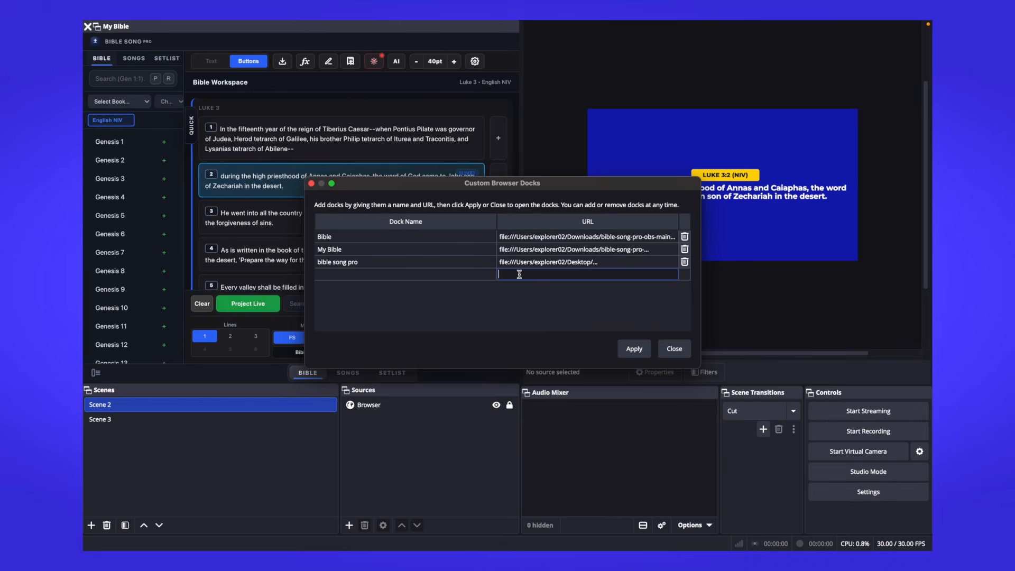
pyautogui.click(634, 349)
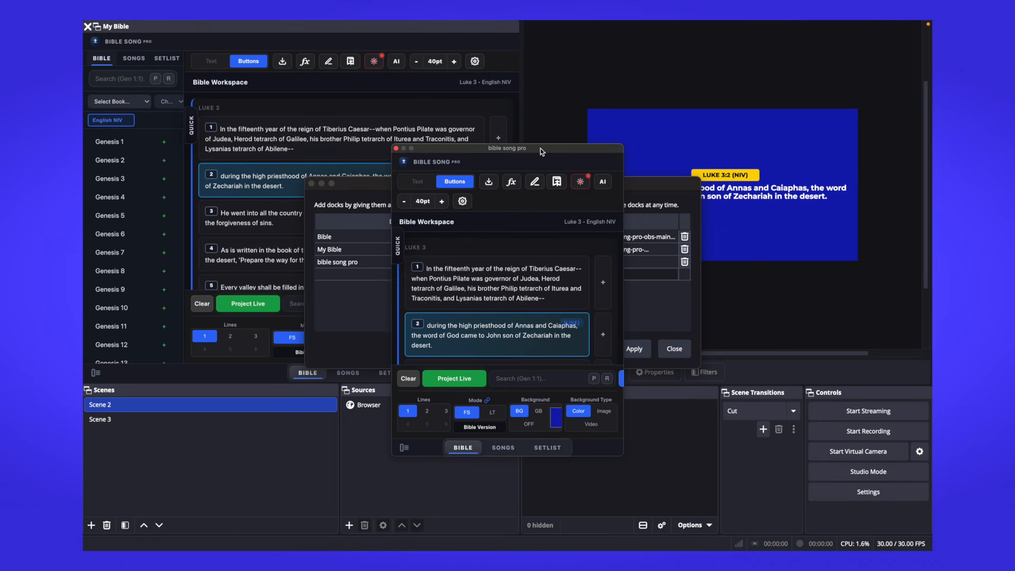
# Step: Dock the floating bible song pro panel together with My Bible, close the custom docks dialog and keep bible song pro in front
pyautogui.moveTo(541, 148); pyautogui.dragTo(418, 161)
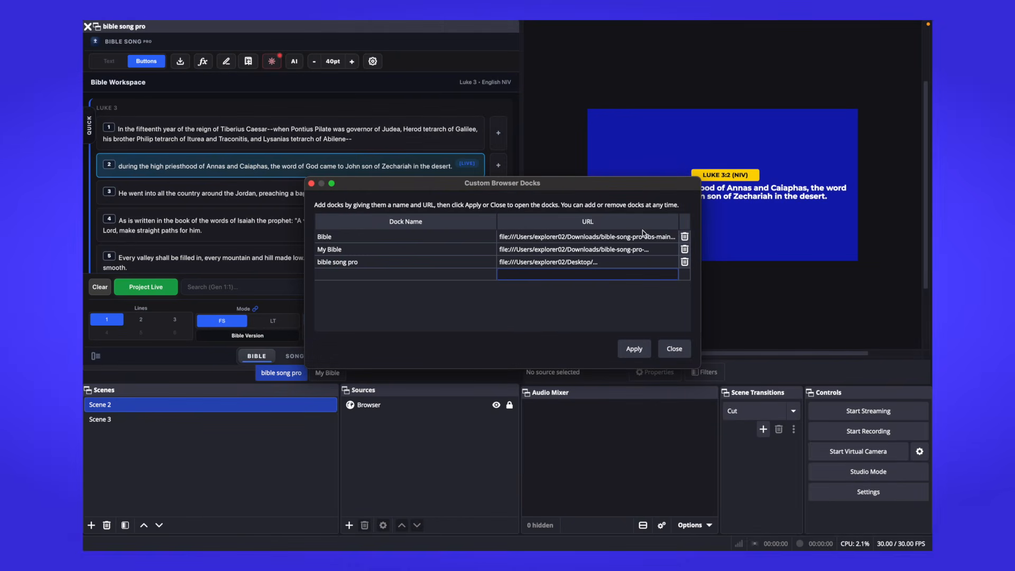
pyautogui.click(675, 349)
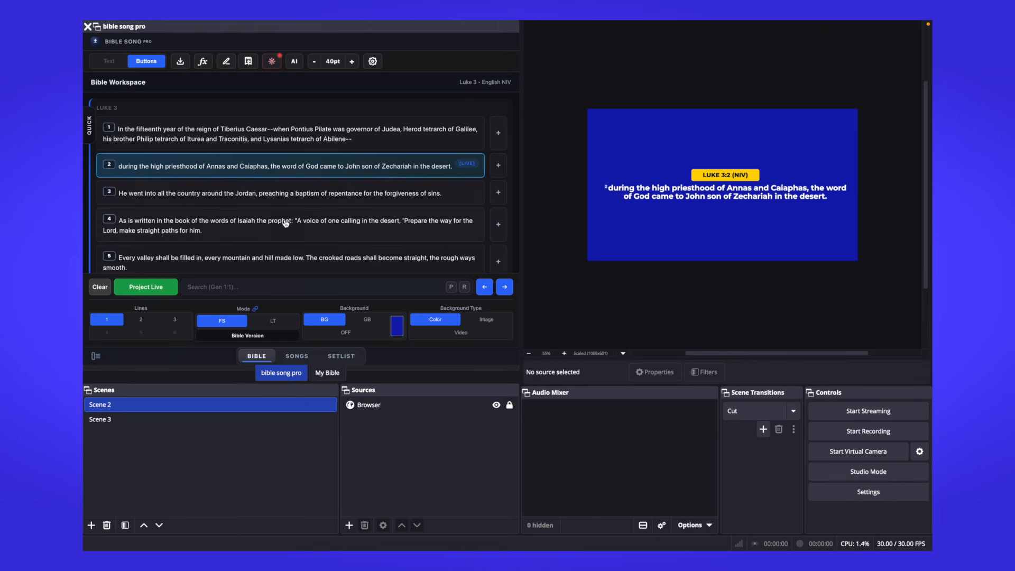
pyautogui.click(319, 376)
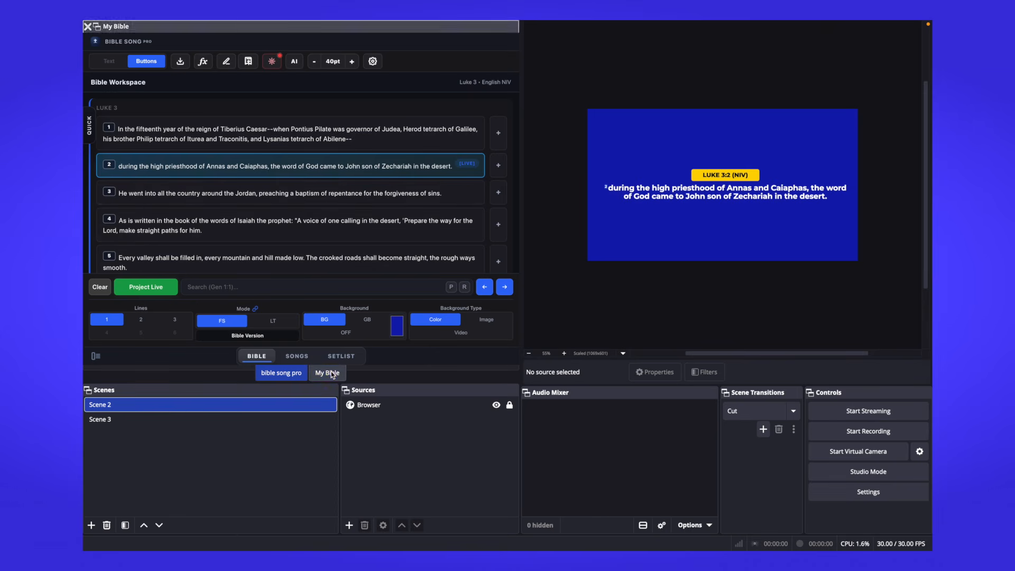
pyautogui.click(289, 374)
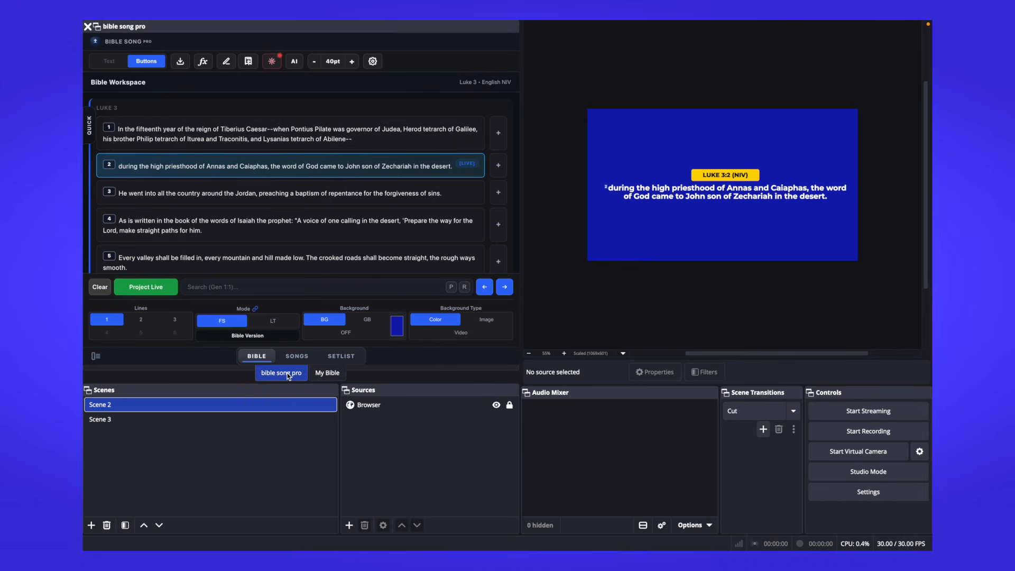
# Step: Reset the Bible Song Pro plugin to its defaults from its plugin settings and confirm the reset
pyautogui.click(373, 62)
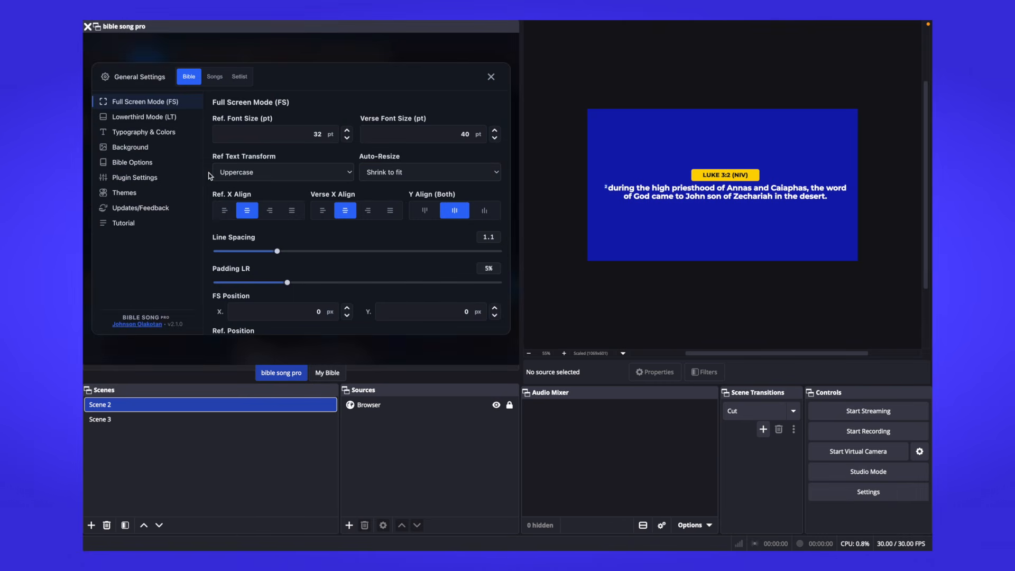
pyautogui.click(138, 179)
pyautogui.scroll(-10, 289, 270)
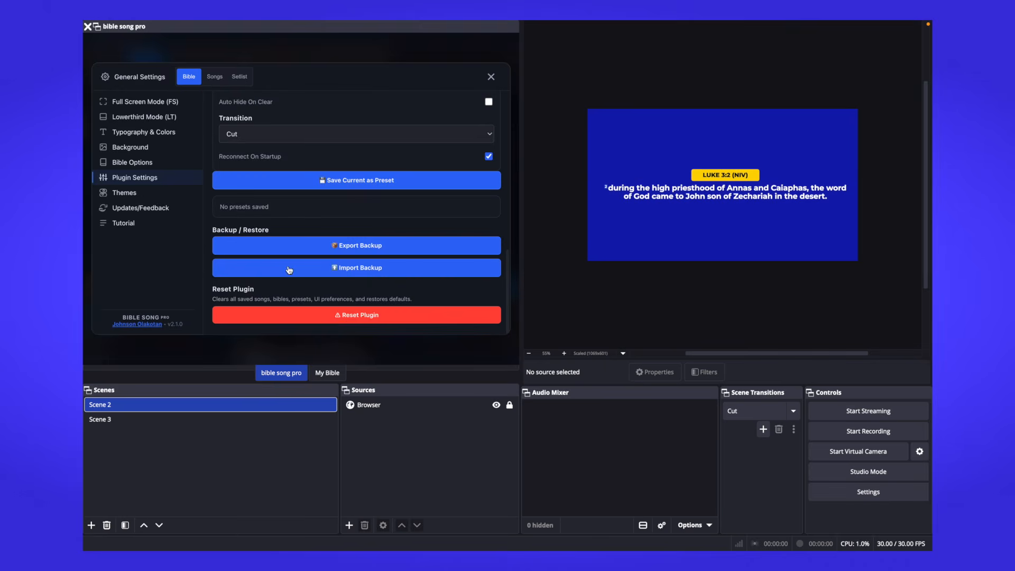
pyautogui.click(338, 314)
pyautogui.click(385, 226)
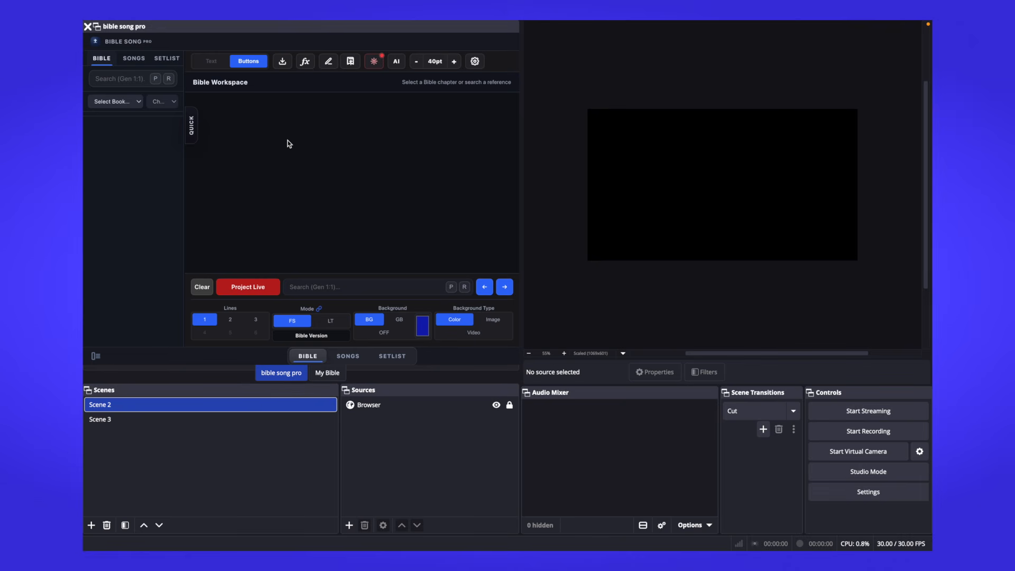
# Step: Import NKJV.xml from the English_BibleVersions 2 folder into Bible Song Pro
pyautogui.click(283, 61)
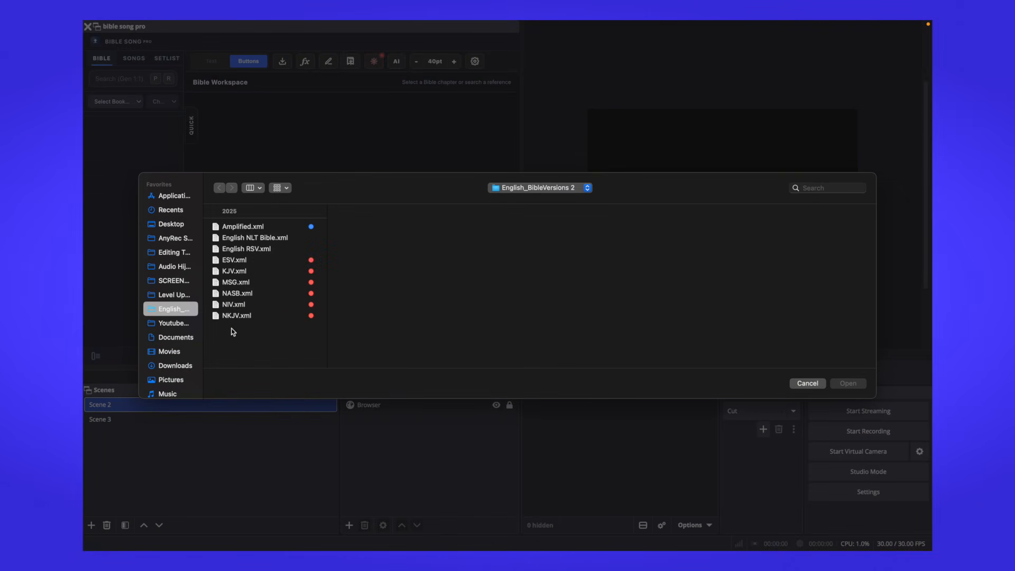
pyautogui.click(248, 316)
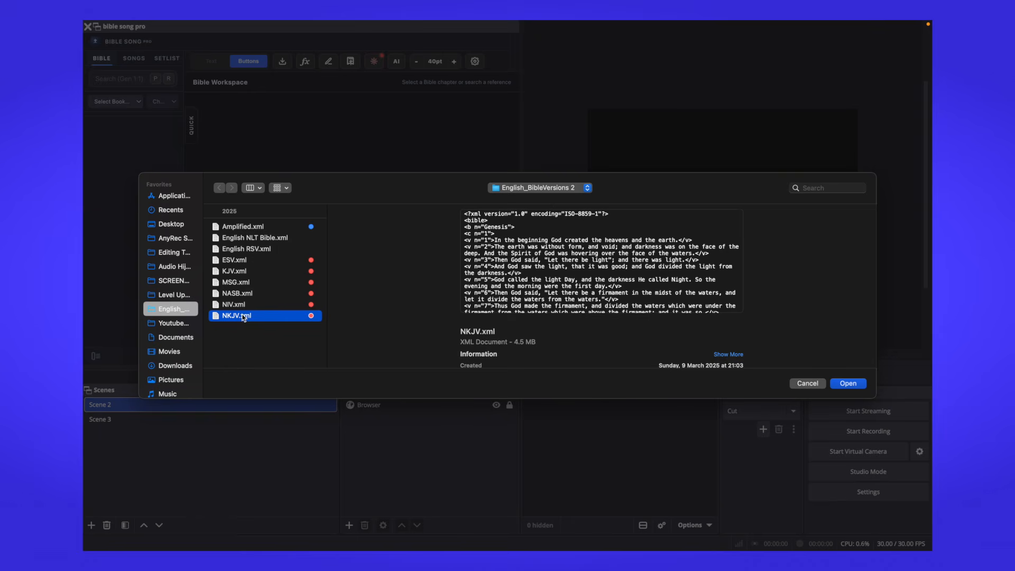
pyautogui.click(243, 307)
pyautogui.click(247, 316)
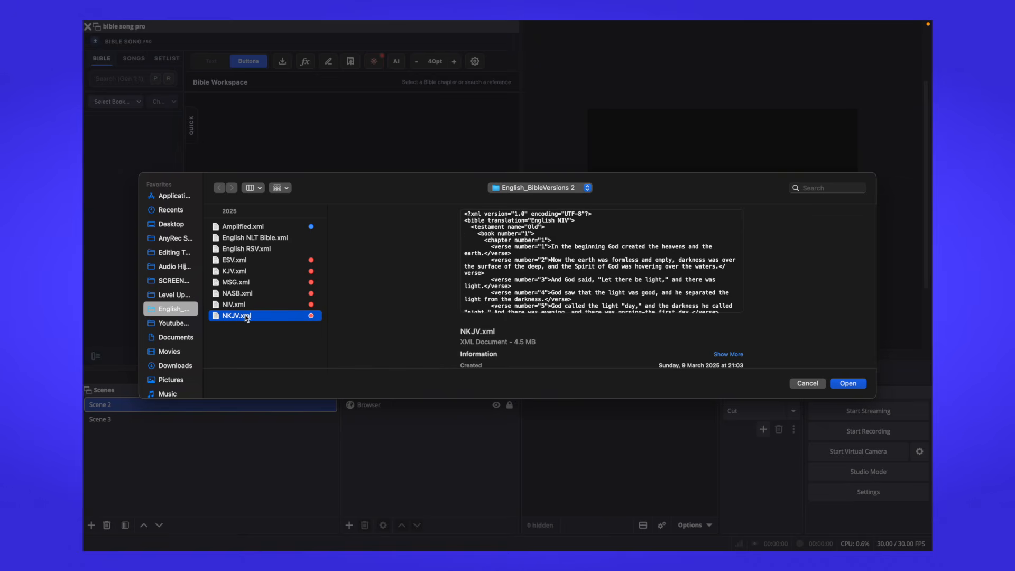
pyautogui.click(864, 385)
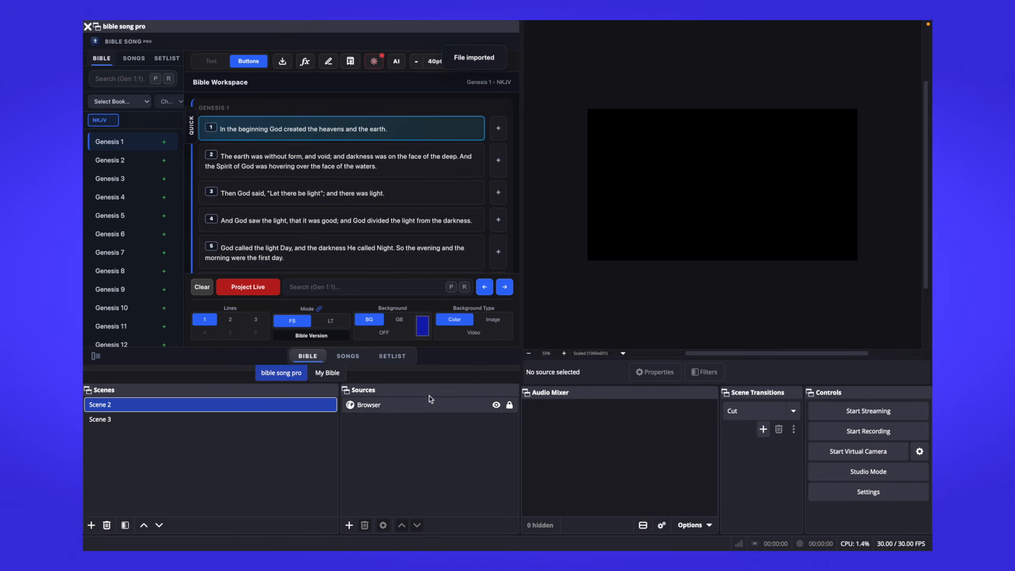
# Step: Hide the existing Browser source in Scene 2 and create a new browser source named BSp display
pyautogui.click(496, 405)
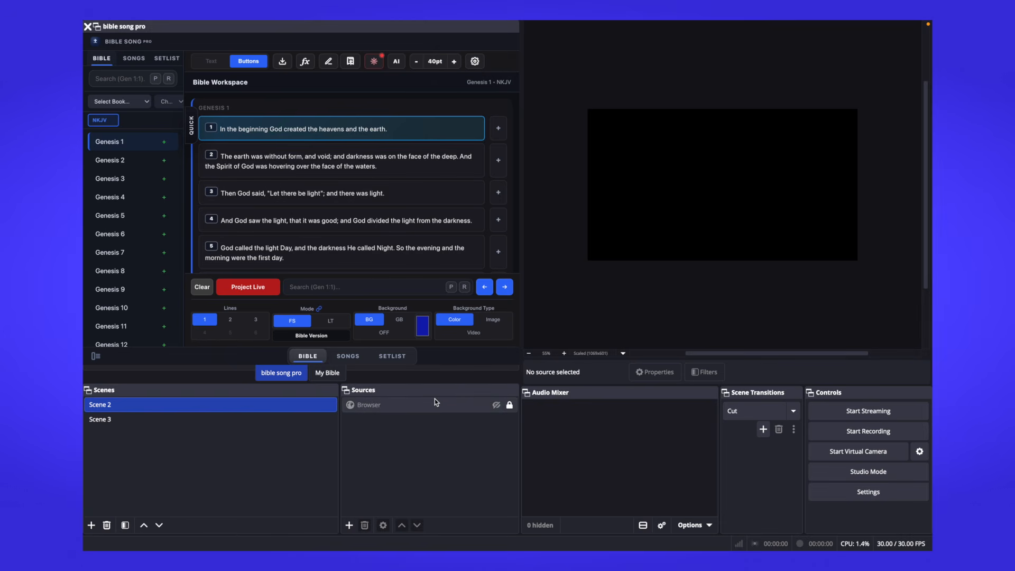
pyautogui.moveTo(304, 548)
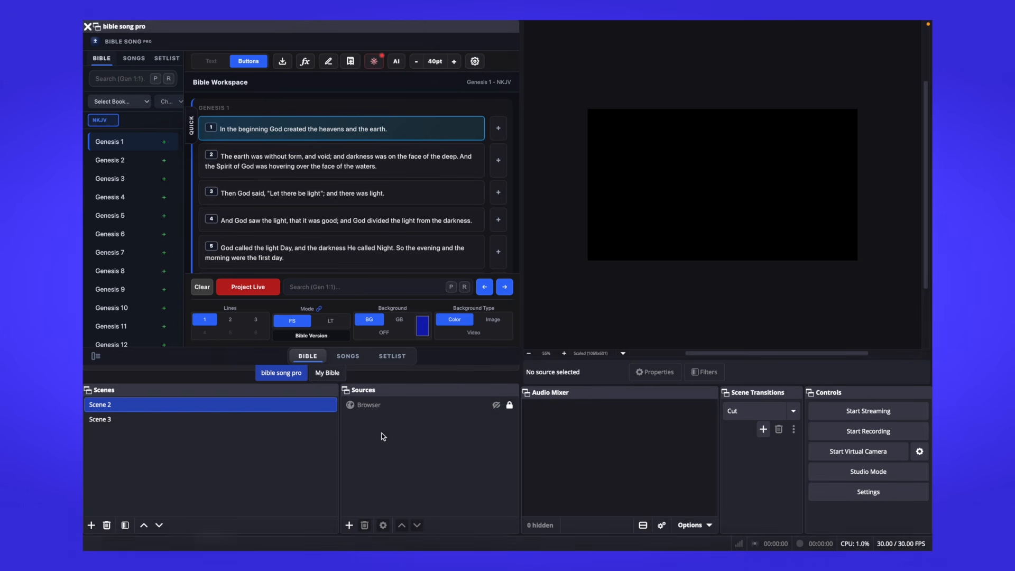
pyautogui.click(350, 525)
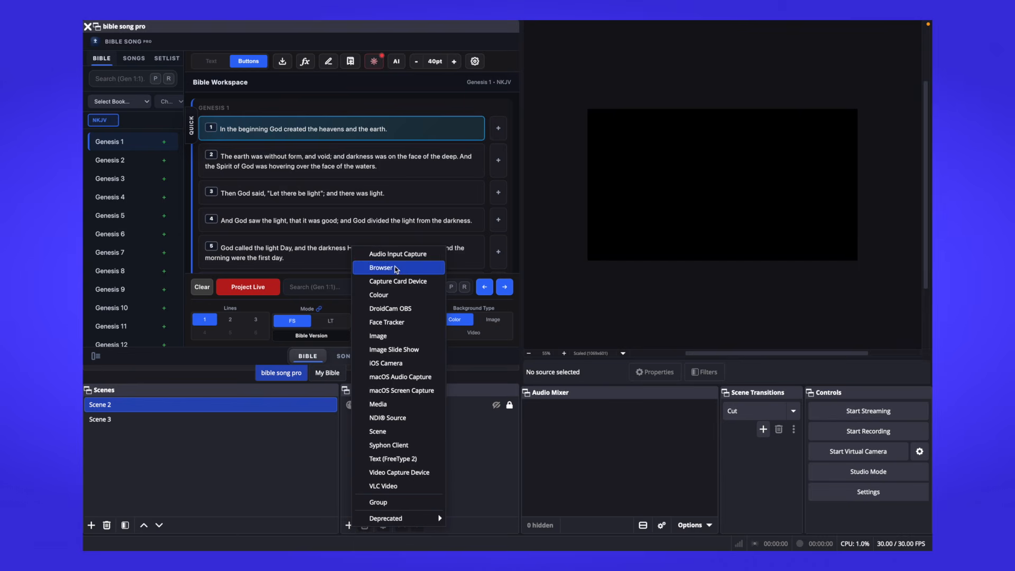
pyautogui.click(397, 268)
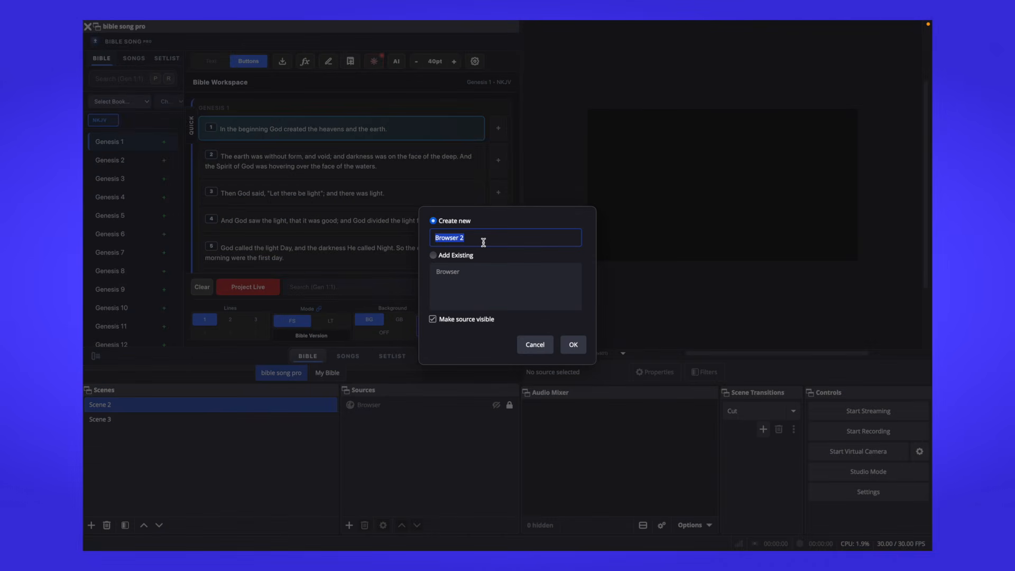
pyautogui.write('BSp display')
pyautogui.click(579, 339)
# Step: Set the BSp display source's width to 1920 and height to 1080, and clear its default URL
pyautogui.click(418, 315)
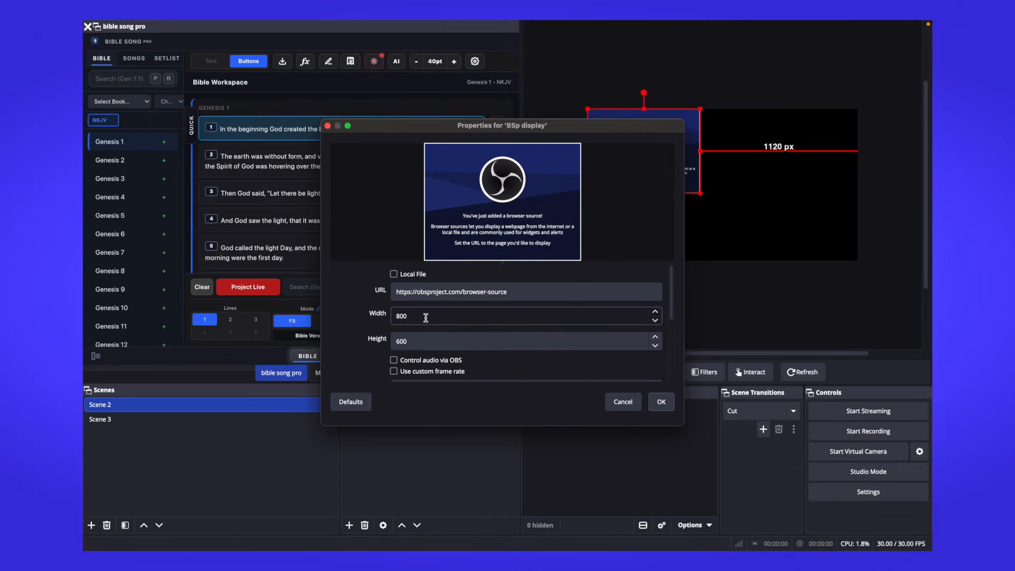
pyautogui.doubleClick(417, 315)
pyautogui.write('1920')
pyautogui.press('Tab')
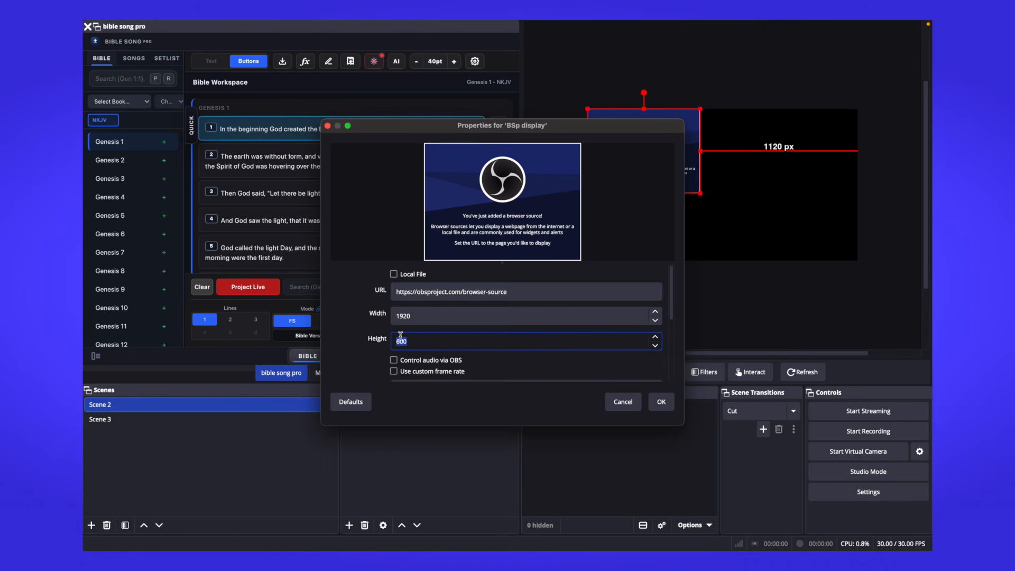
pyautogui.write('1080')
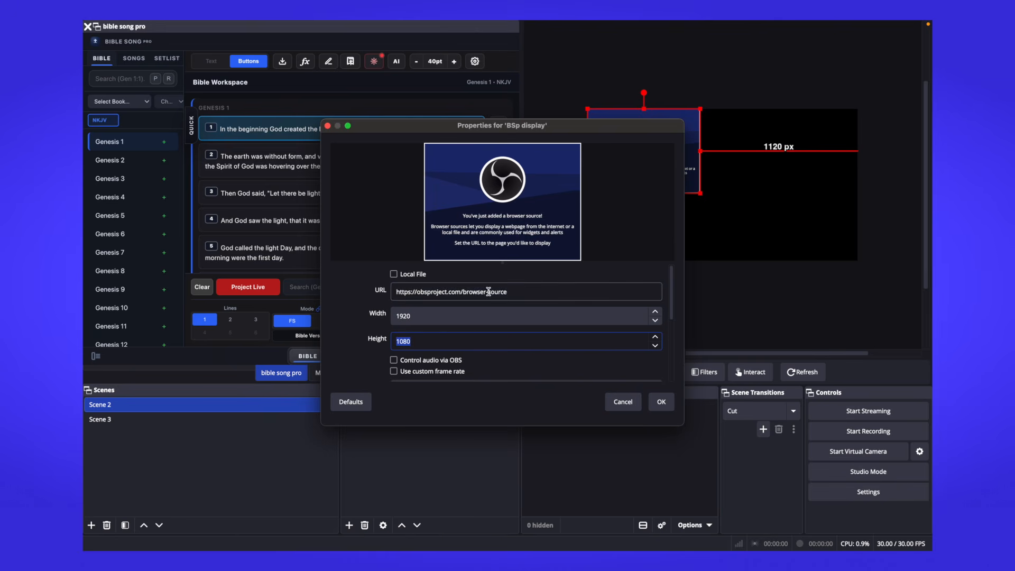
pyautogui.moveTo(513, 291); pyautogui.dragTo(393, 284)
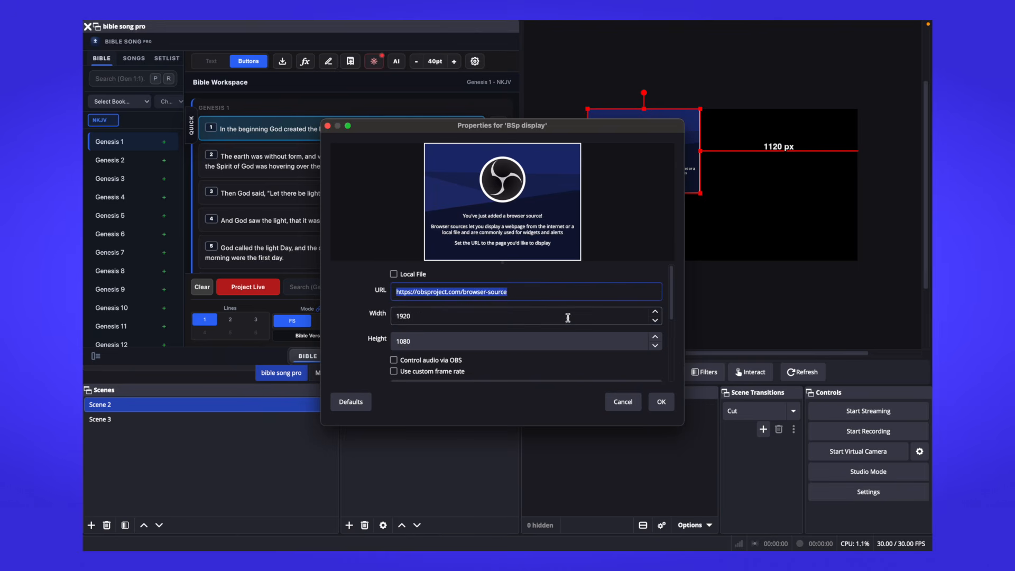
pyautogui.press('BackSpace')
# Step: Switch to Finder, open BSP_display.html with Safari and copy its full file address
pyautogui.moveTo(457, 551)
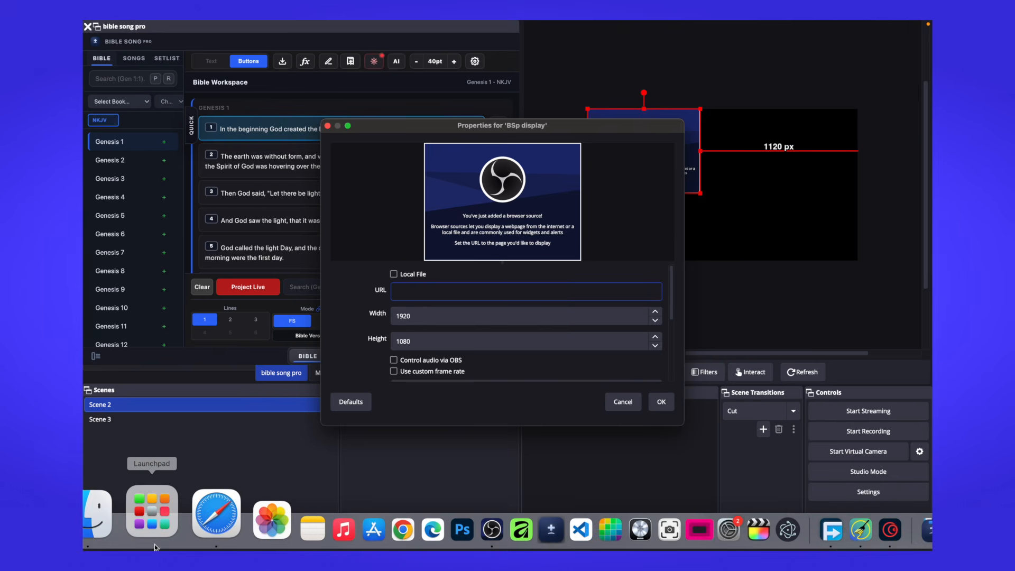
pyautogui.click(114, 512)
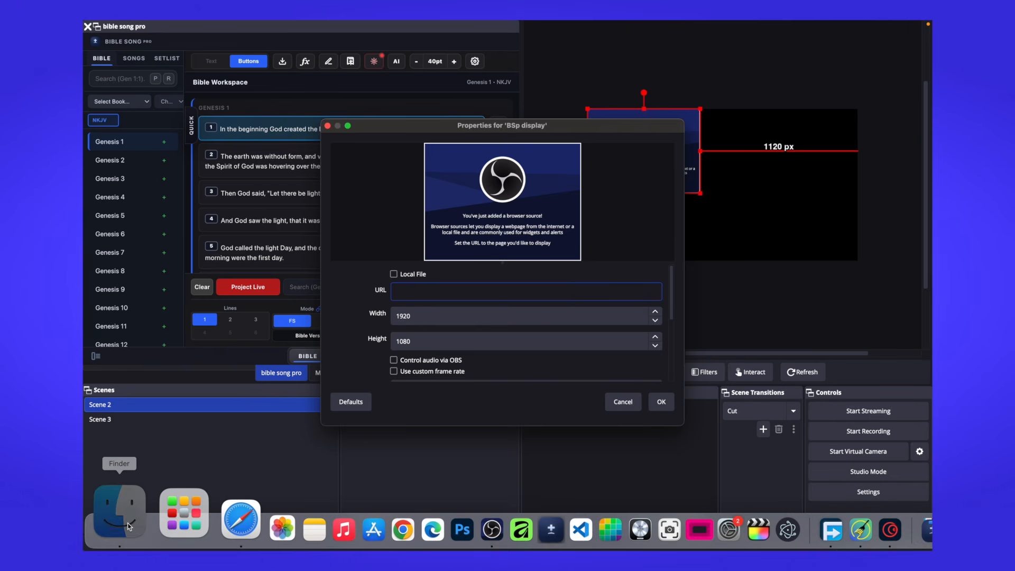
pyautogui.rightClick(476, 206)
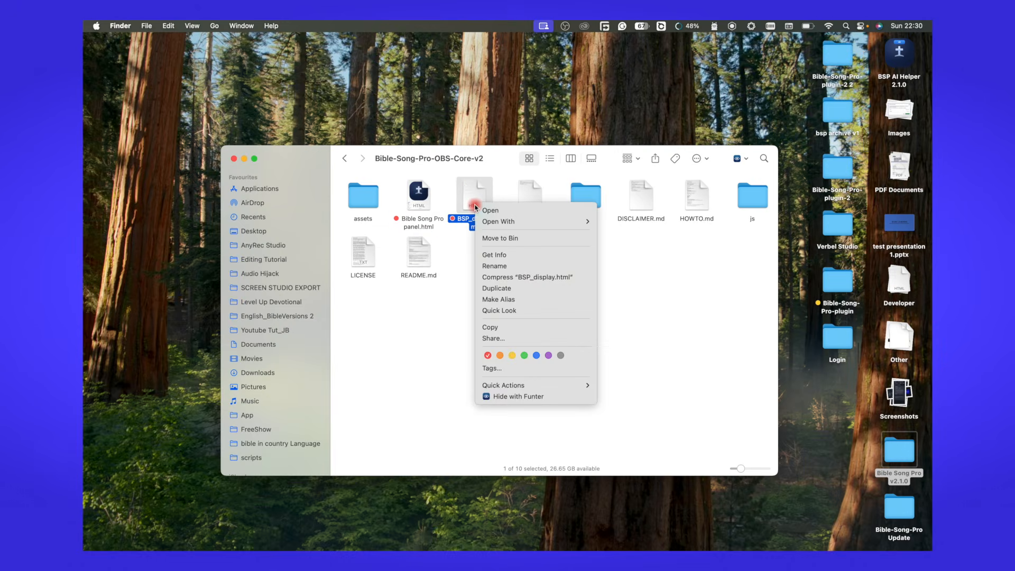
pyautogui.moveTo(566, 221)
pyautogui.click(655, 223)
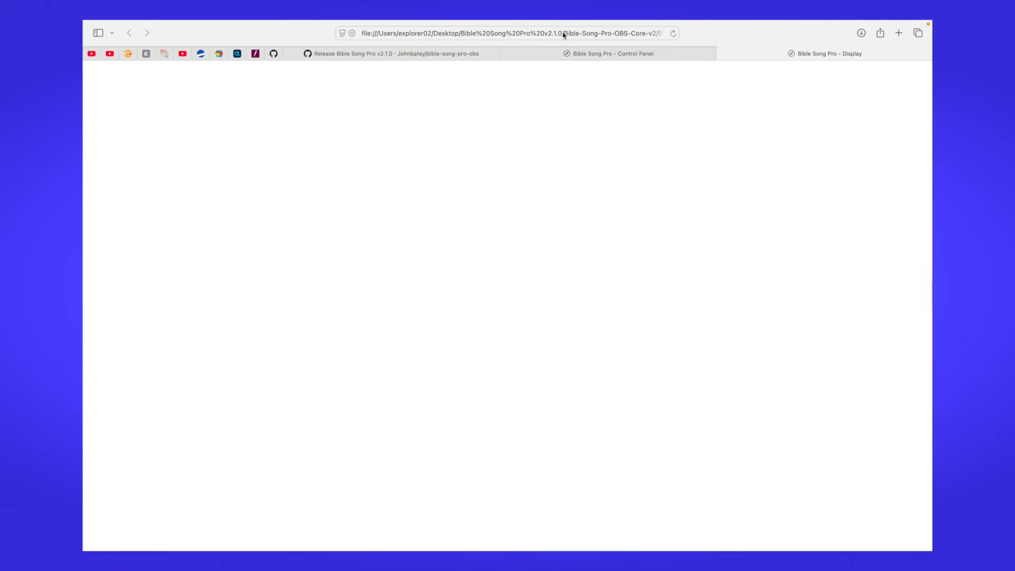
pyautogui.click(562, 32)
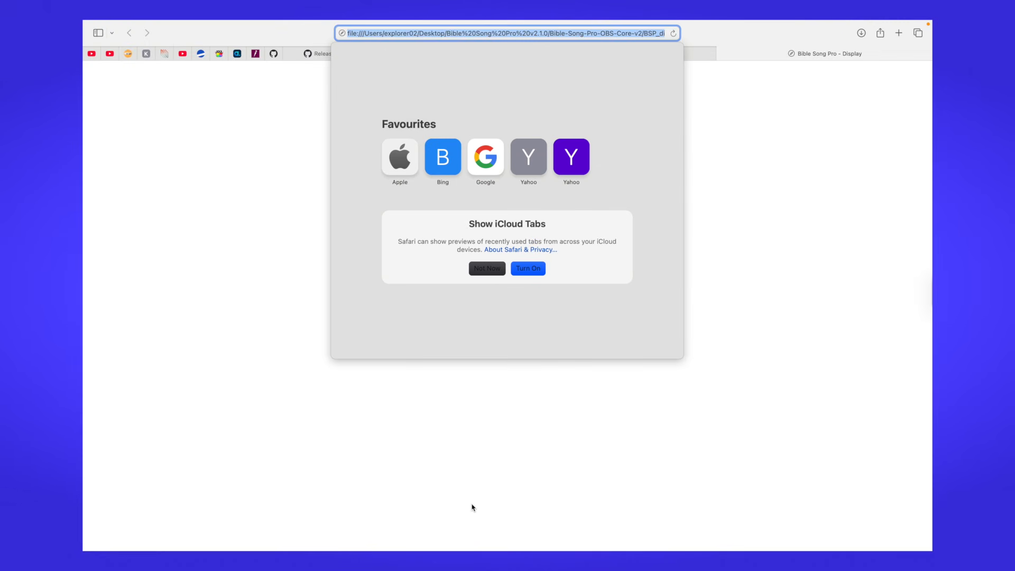
# Step: Return to OBS, paste the copied file address as the BSp display source's URL and confirm its properties
pyautogui.moveTo(420, 545)
pyautogui.click(420, 523)
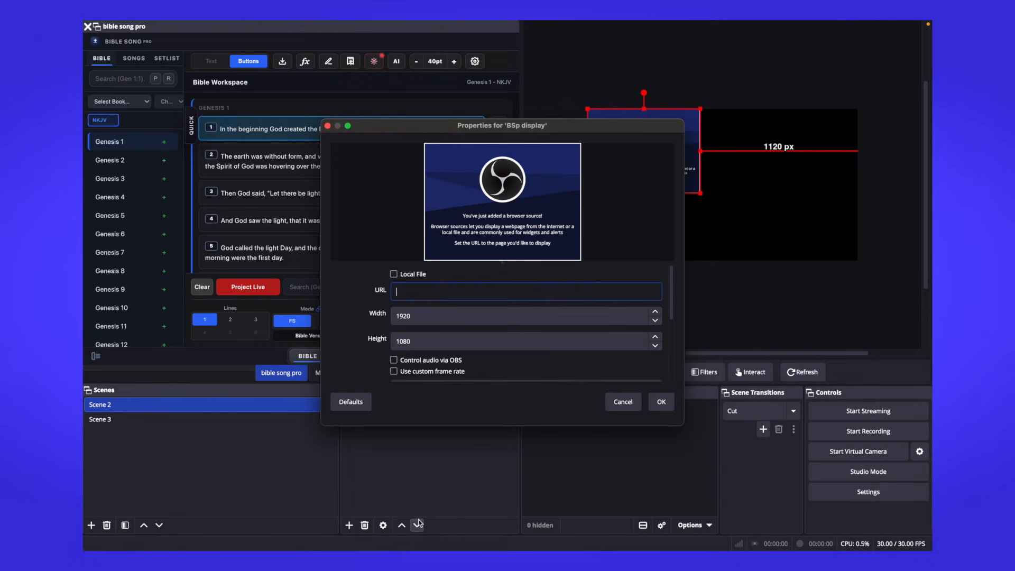
pyautogui.press('super+v')
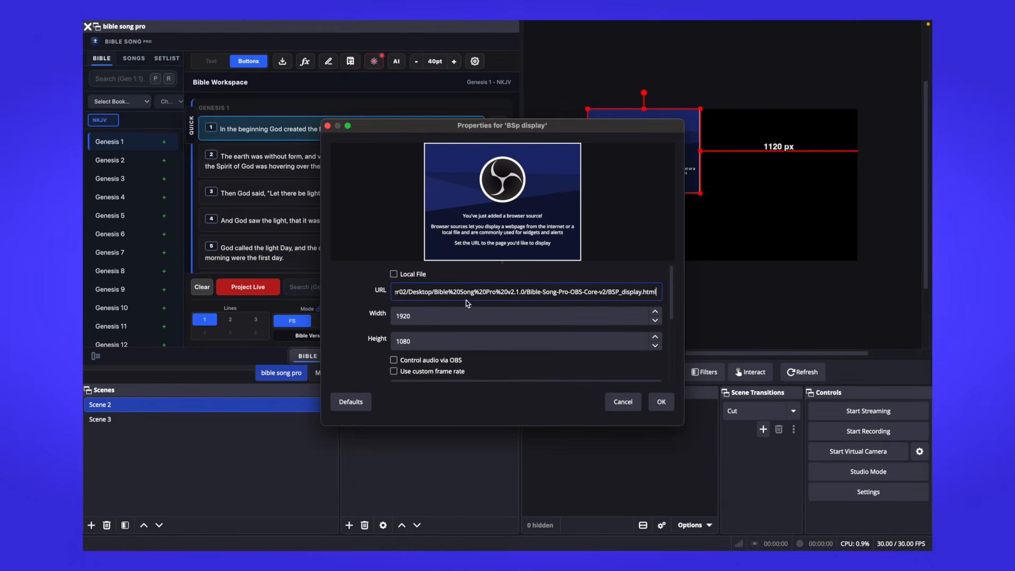
pyautogui.scroll(-5, 526, 362)
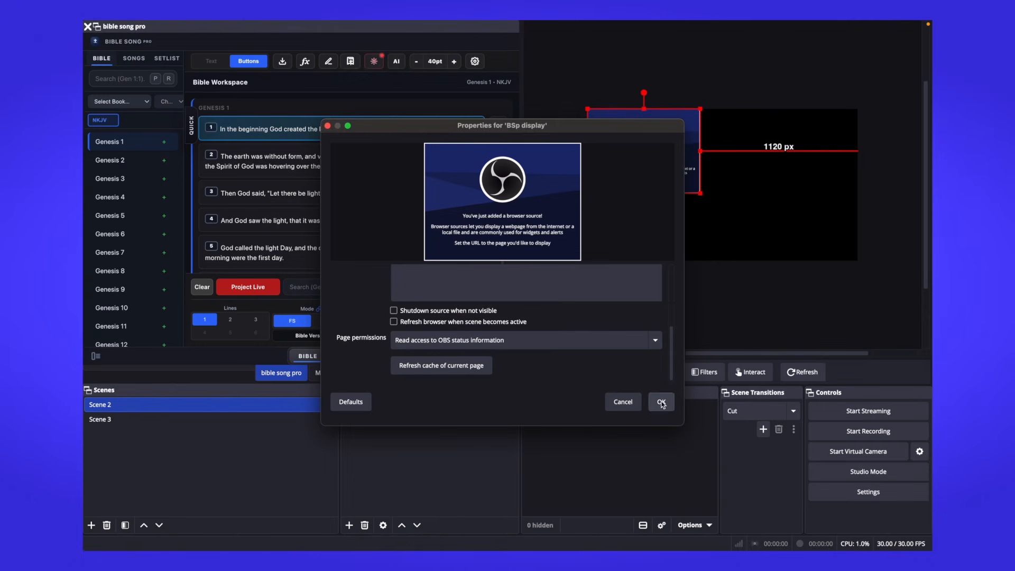
pyautogui.click(662, 403)
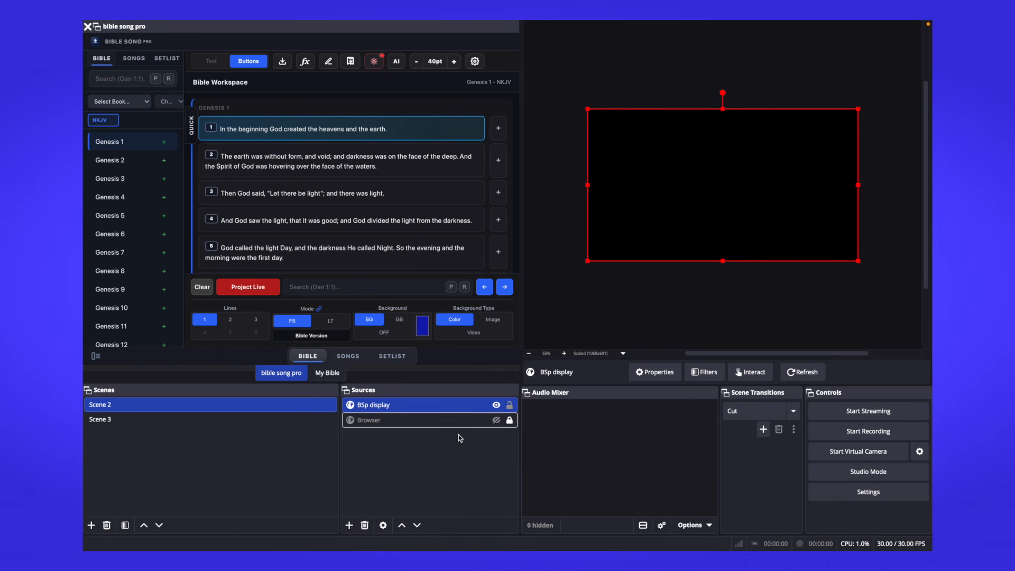
# Step: Delete the old hidden Browser source from Scene 2 and deselect everything
pyautogui.click(448, 421)
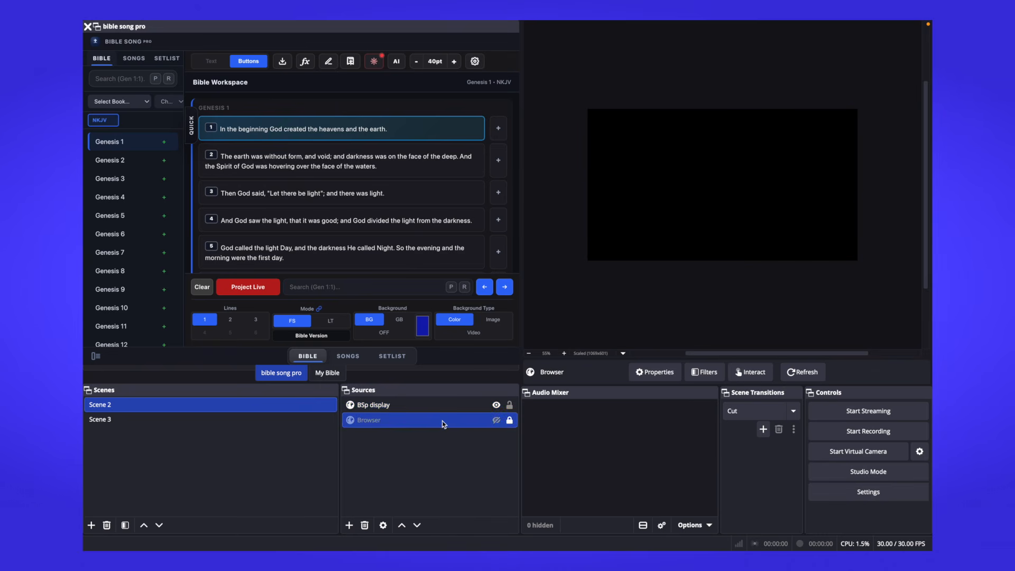
pyautogui.press('Delete')
pyautogui.click(556, 211)
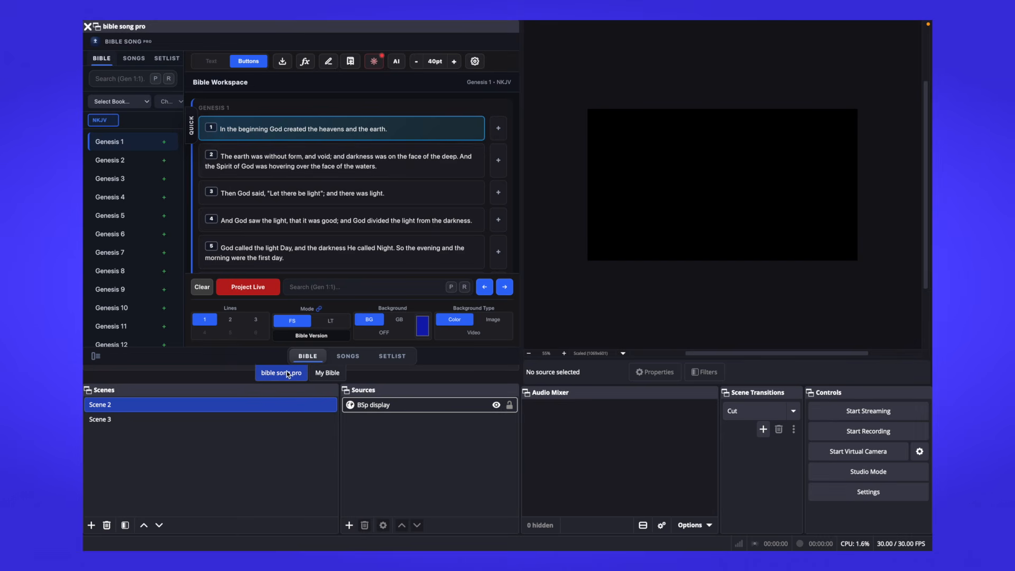
# Step: Project the NKJV verses Genesis 1:2 through 1:6 live, one after another, from the Bible Workspace
pyautogui.click(333, 165)
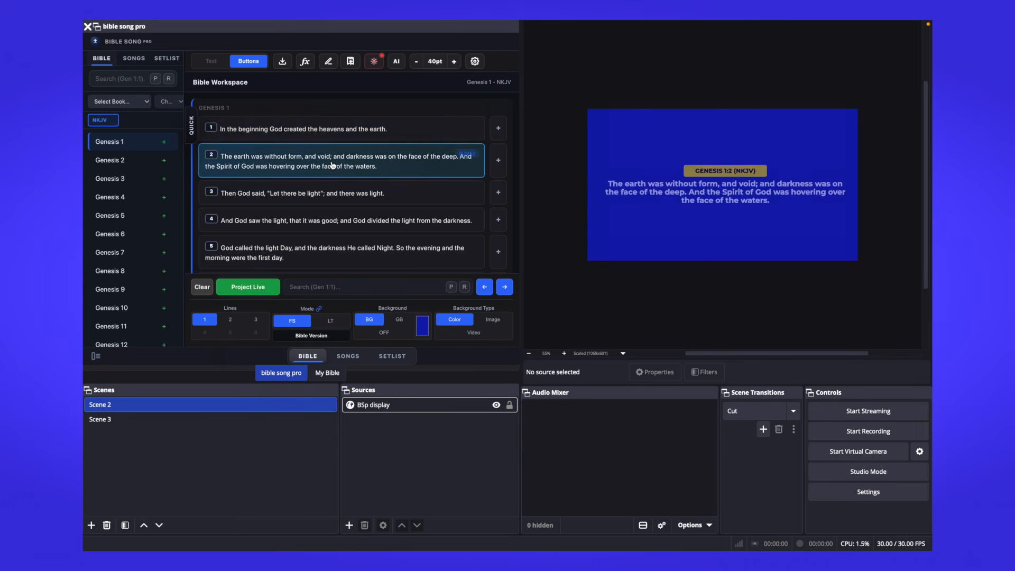
pyautogui.click(323, 194)
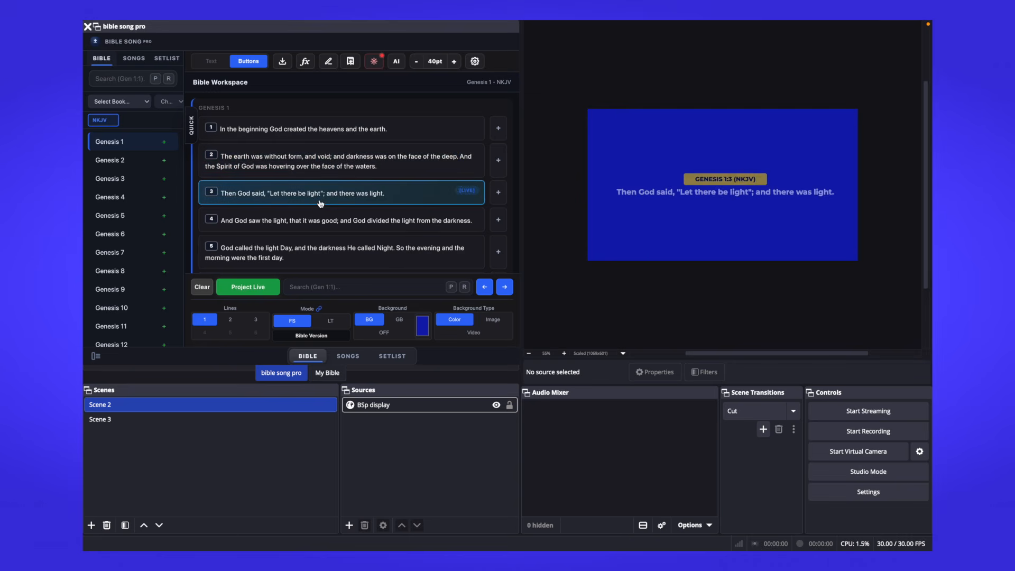
pyautogui.click(330, 221)
pyautogui.click(327, 246)
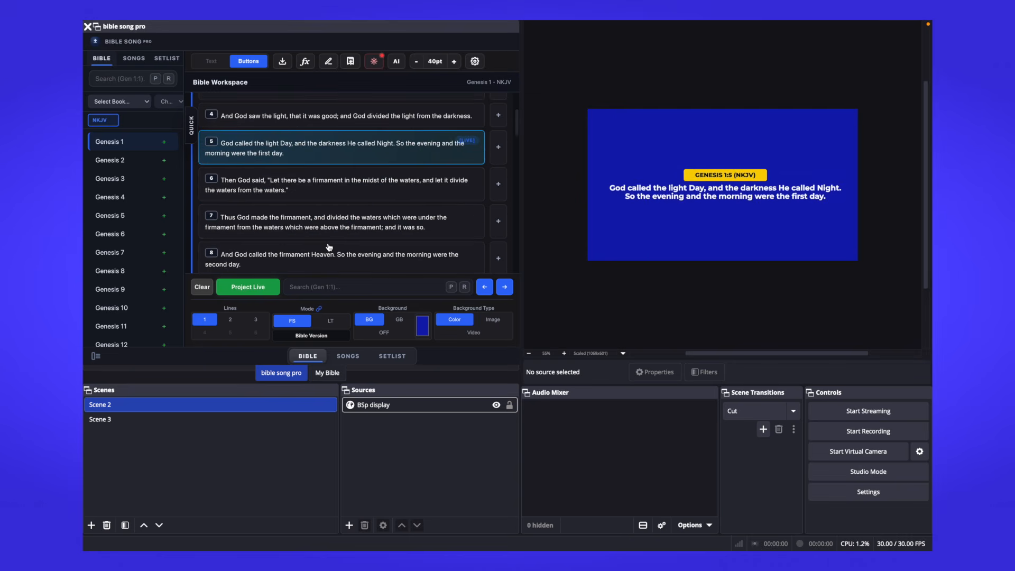
pyautogui.click(345, 202)
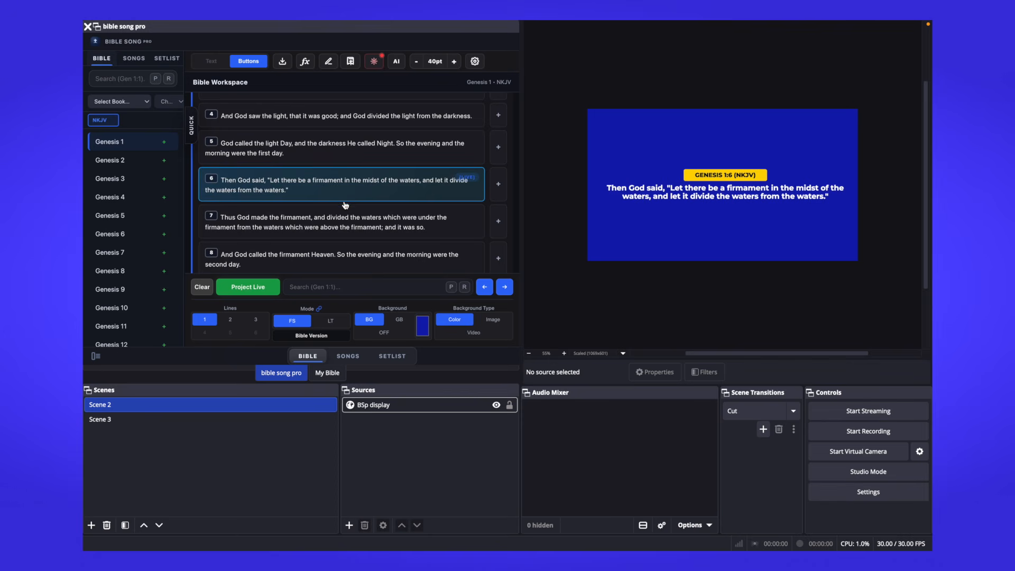
# Step: Find BSP AI Helper in Launchpad by searching for "ai", launch it and allow the downloaded app to open
pyautogui.moveTo(281, 550)
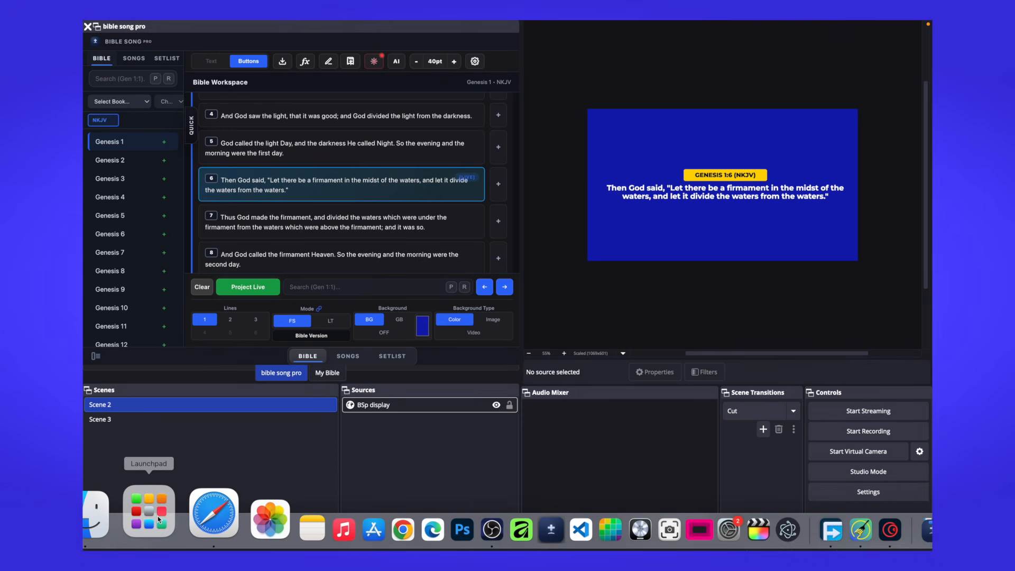
pyautogui.click(158, 518)
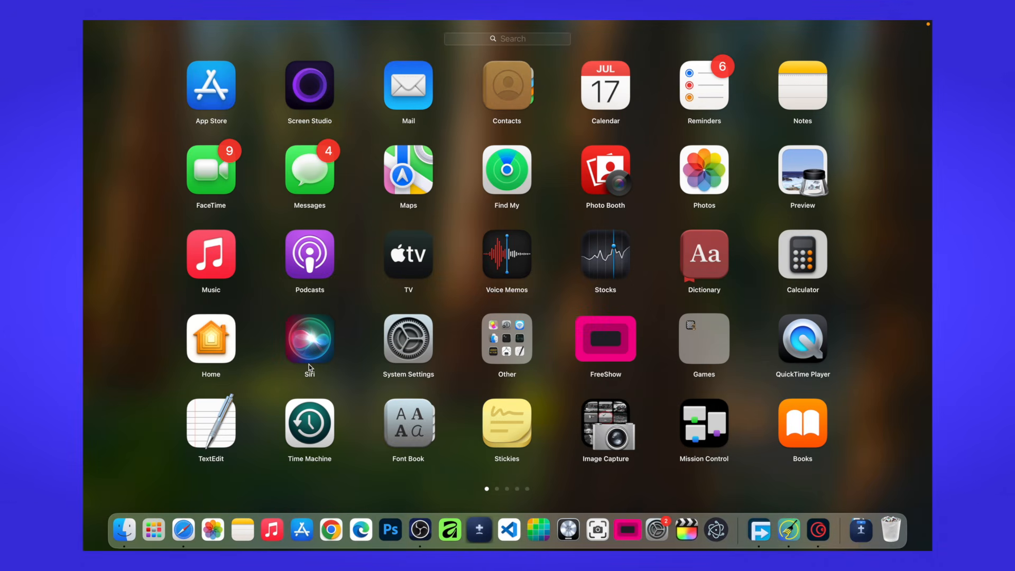
pyautogui.write('a')
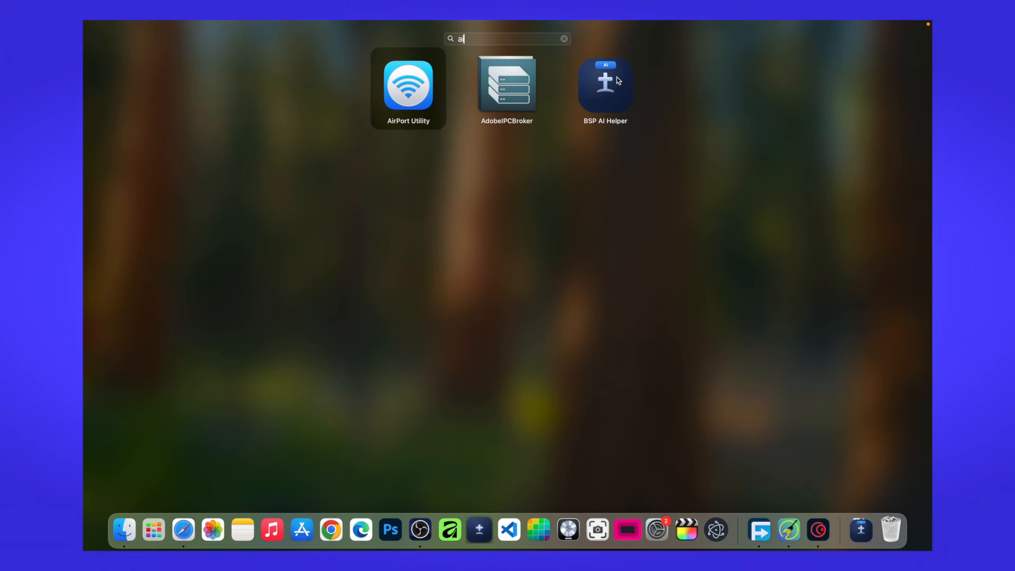
pyautogui.click(609, 98)
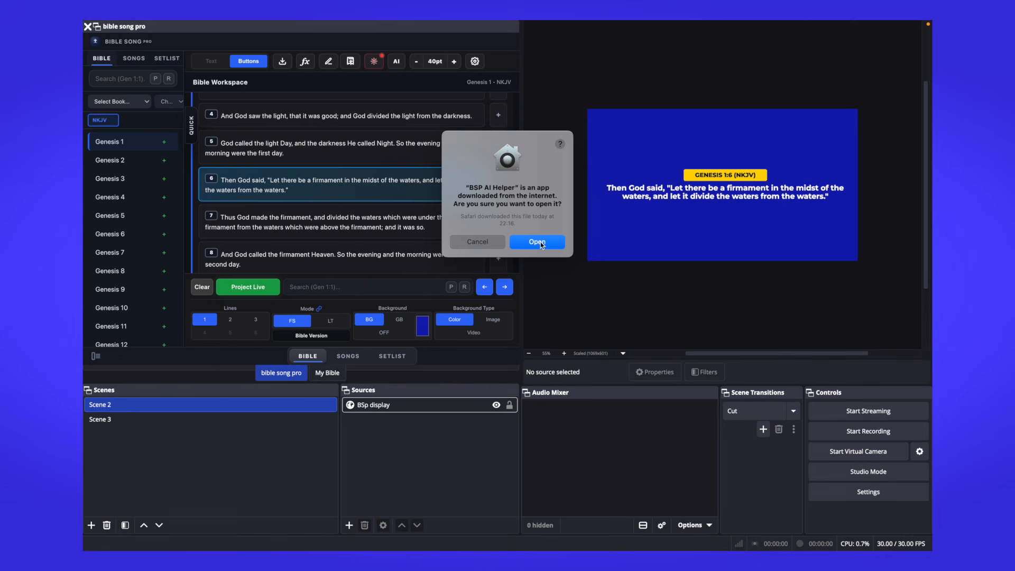
pyautogui.click(538, 243)
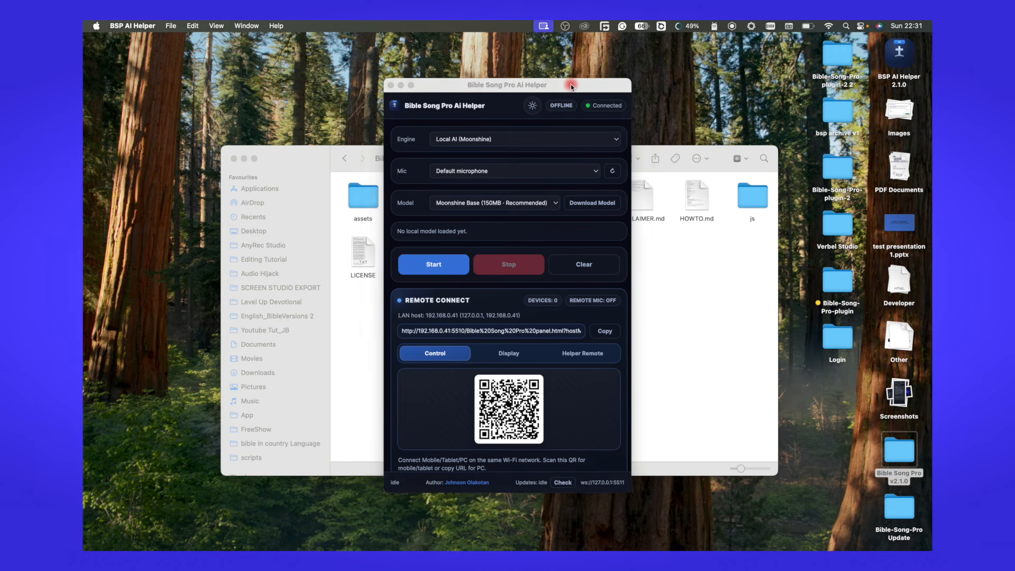
# Step: Move the Bible Song Pro AI Helper window aside, close the Bible-Song-Pro-OBS-Core-v2 Finder window and bring the helper to the front
pyautogui.moveTo(564, 86); pyautogui.dragTo(272, 56)
pyautogui.click(537, 226)
pyautogui.moveTo(480, 152); pyautogui.dragTo(587, 153)
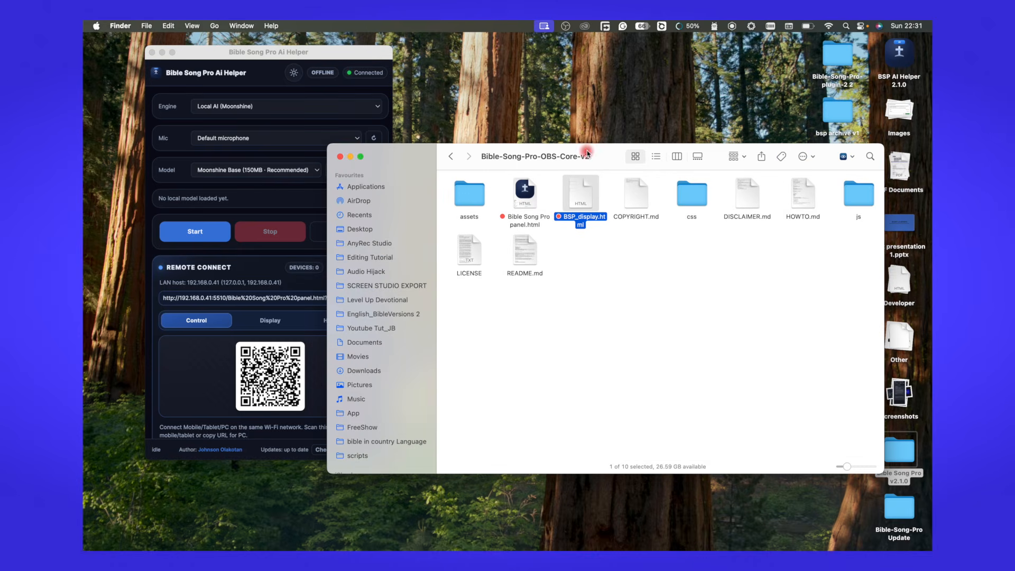
pyautogui.click(340, 157)
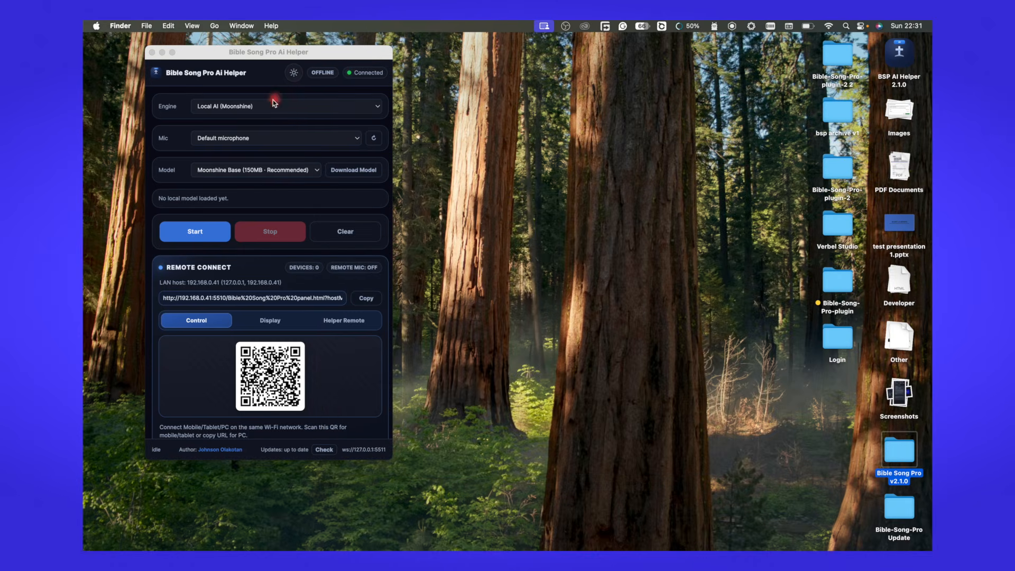
pyautogui.click(236, 108)
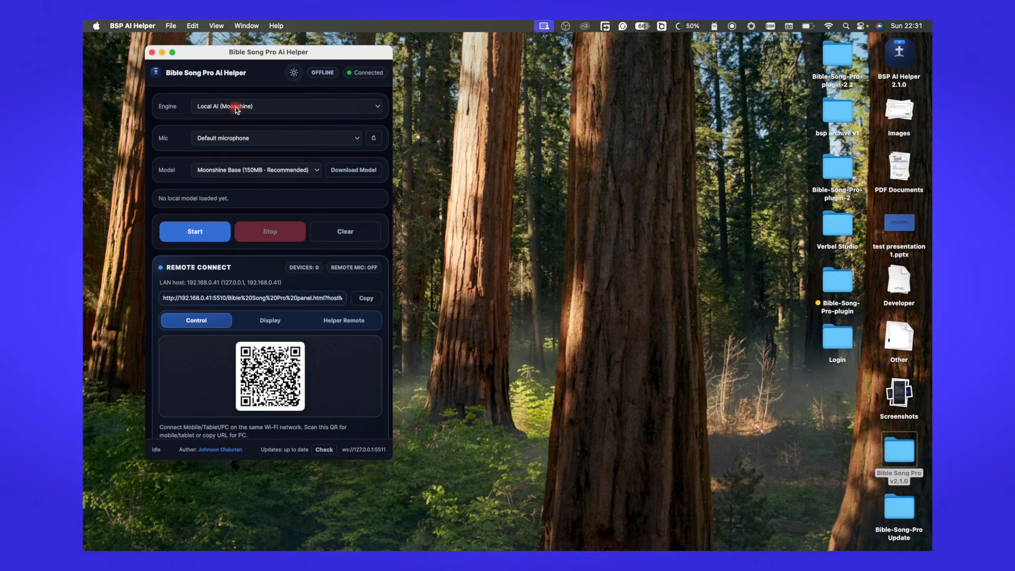
# Step: Switch the engine to Deepgram, review the available engine options and go into the API key field
pyautogui.click(277, 107)
pyautogui.click(262, 97)
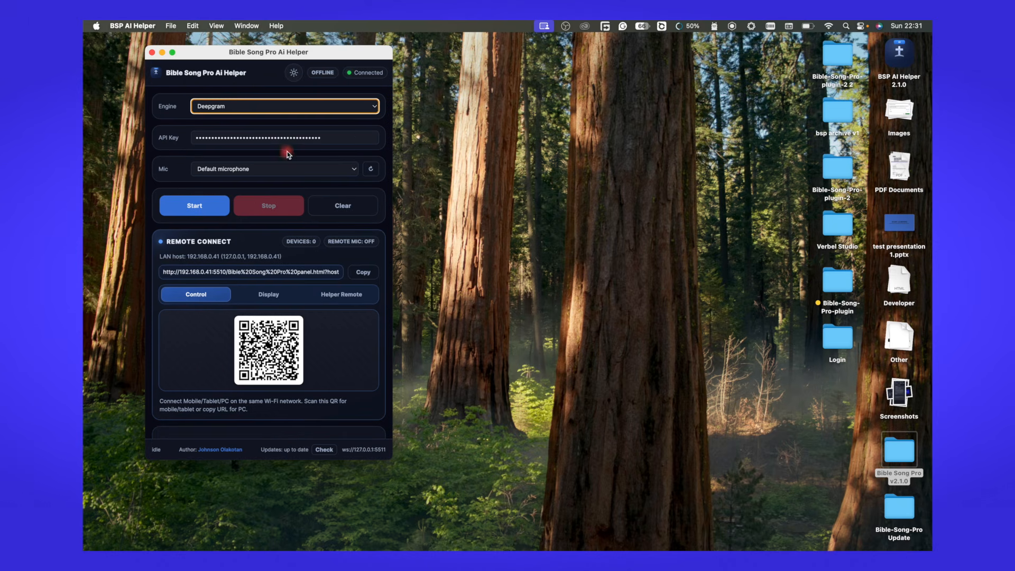
pyautogui.click(315, 107)
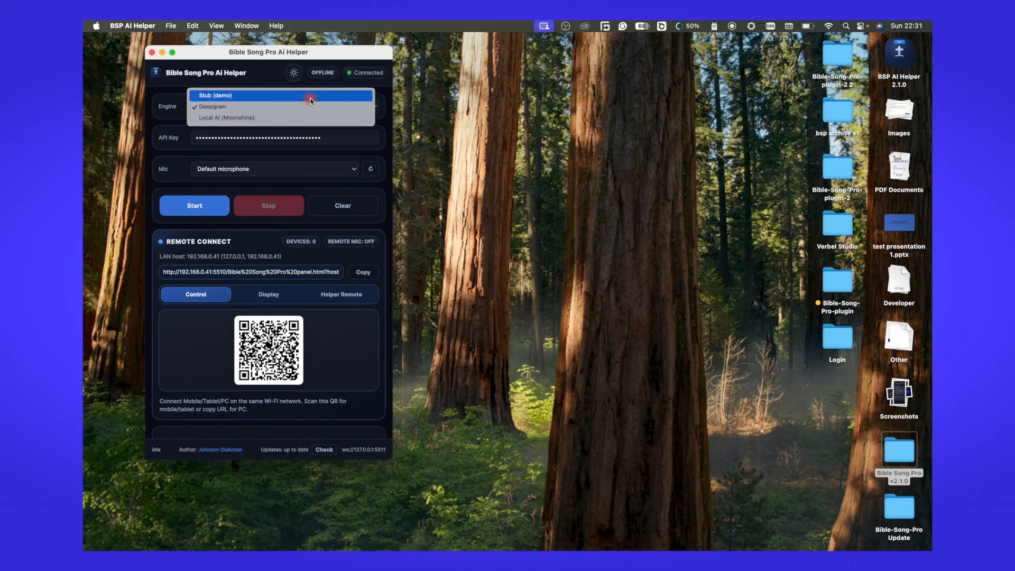
pyautogui.click(225, 110)
pyautogui.click(245, 110)
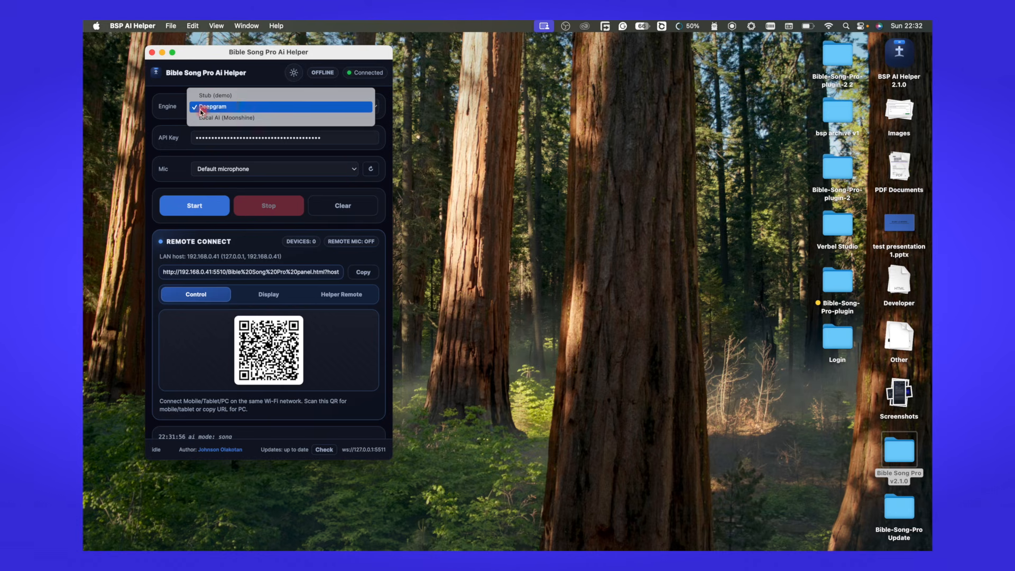
pyautogui.click(251, 107)
pyautogui.click(331, 138)
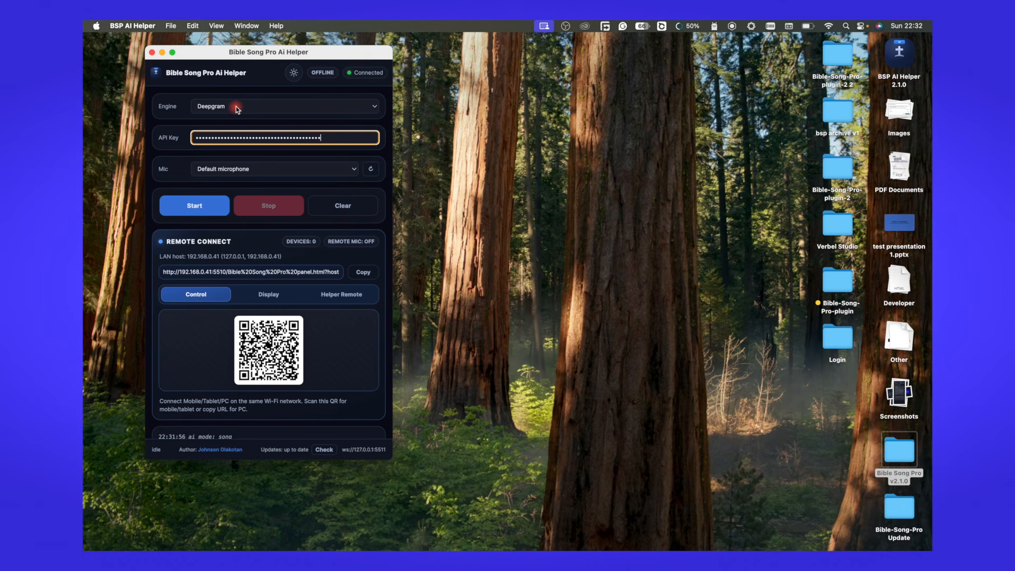
pyautogui.click(265, 110)
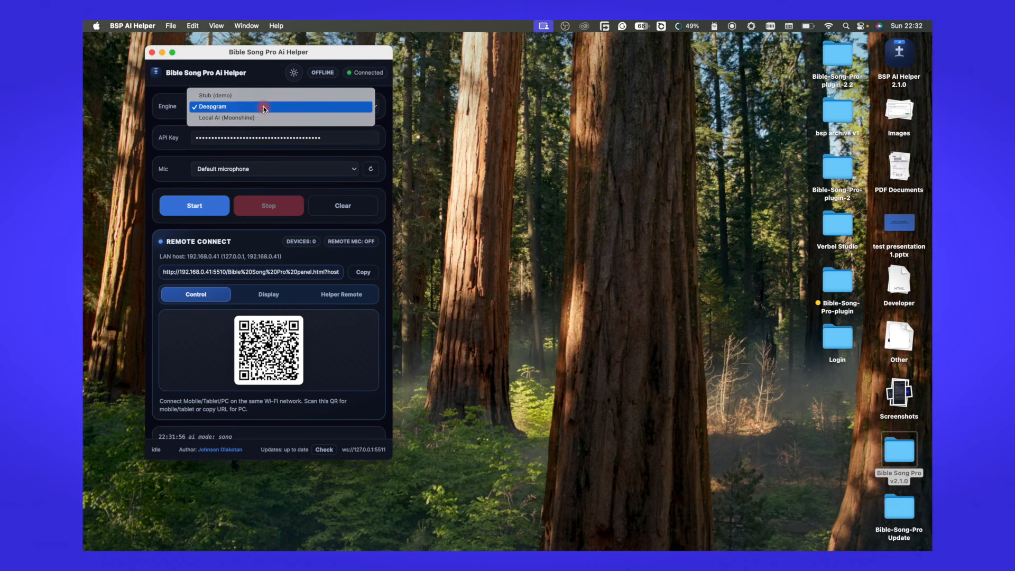
pyautogui.click(155, 136)
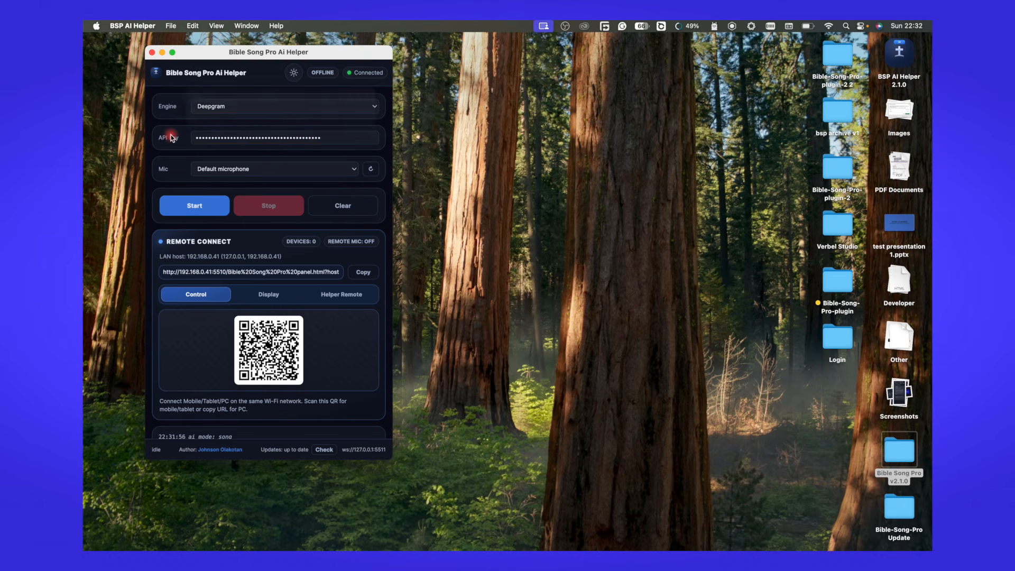
# Step: Set the engine to Local AI (Moonshine) and download the Moonshine Base (150MB · Recommended) model
pyautogui.click(273, 108)
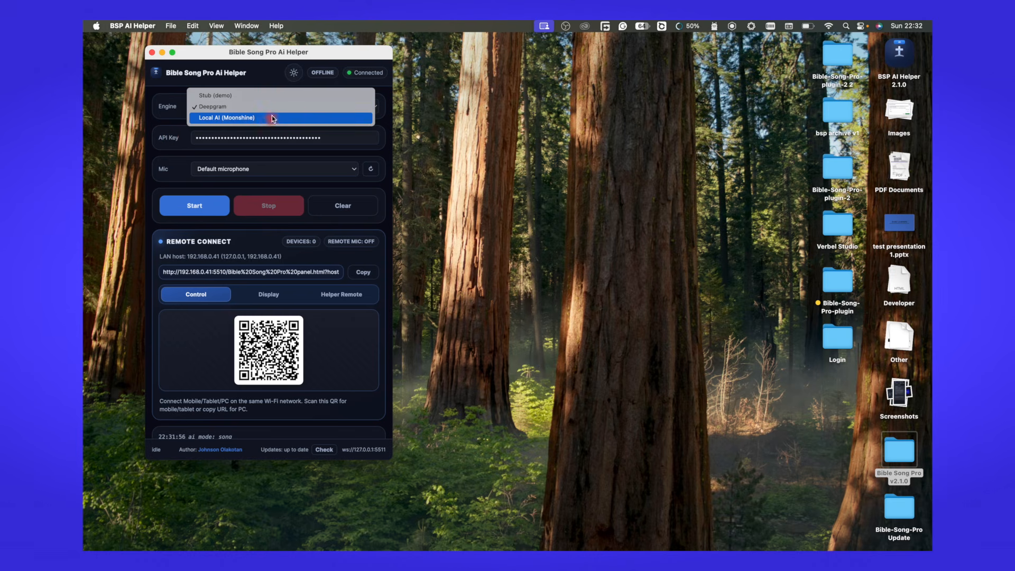
pyautogui.click(265, 118)
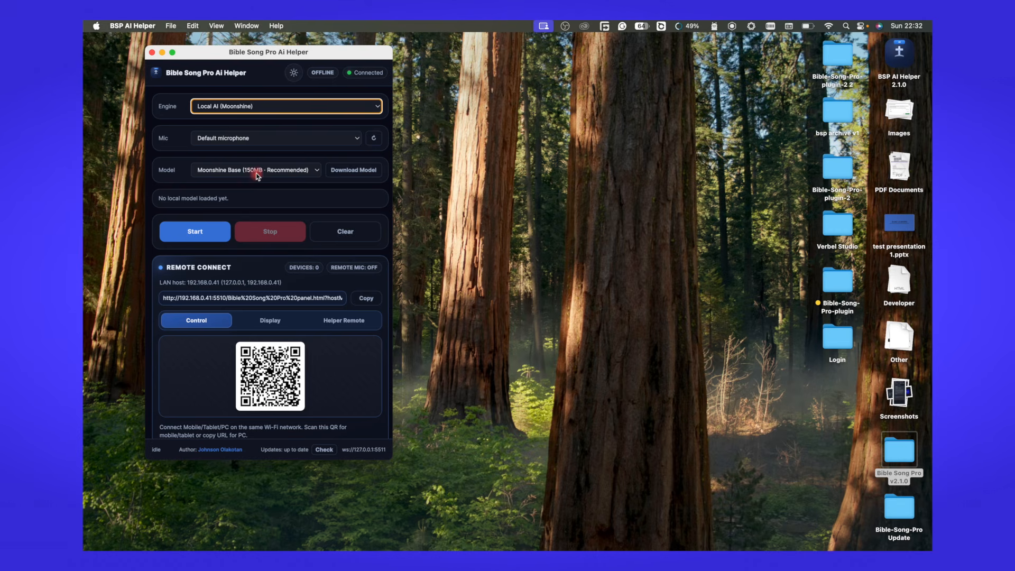
pyautogui.click(352, 170)
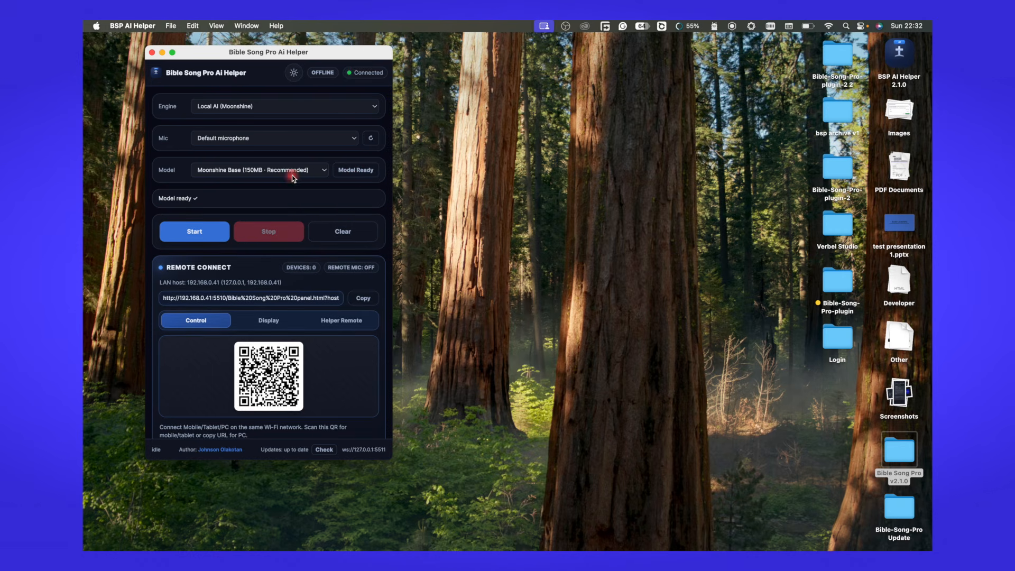
# Step: Move the helper window slightly and set its microphone to Default - Wireless microphone (3547:0405)
pyautogui.moveTo(303, 51); pyautogui.dragTo(336, 50)
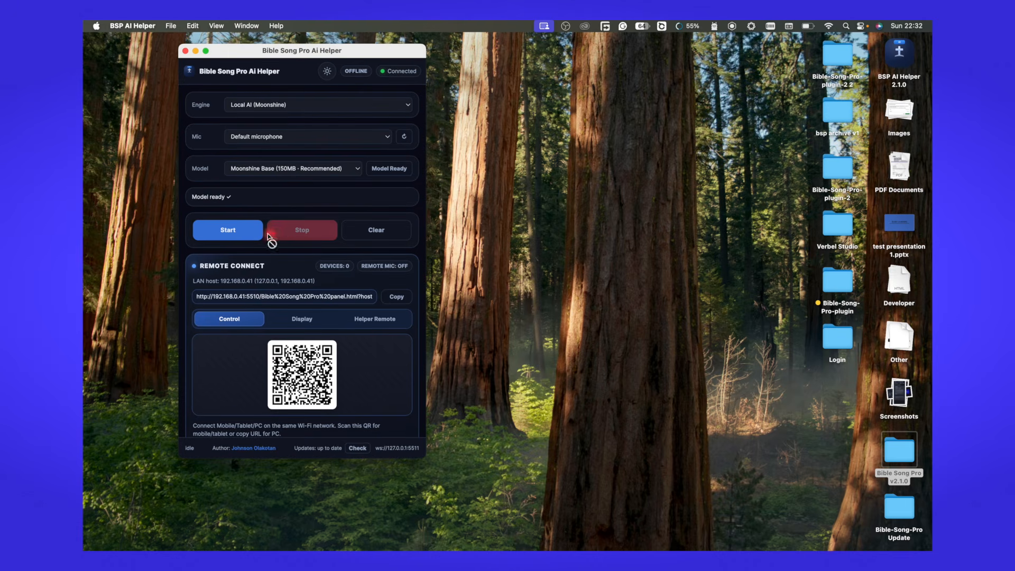
pyautogui.click(291, 139)
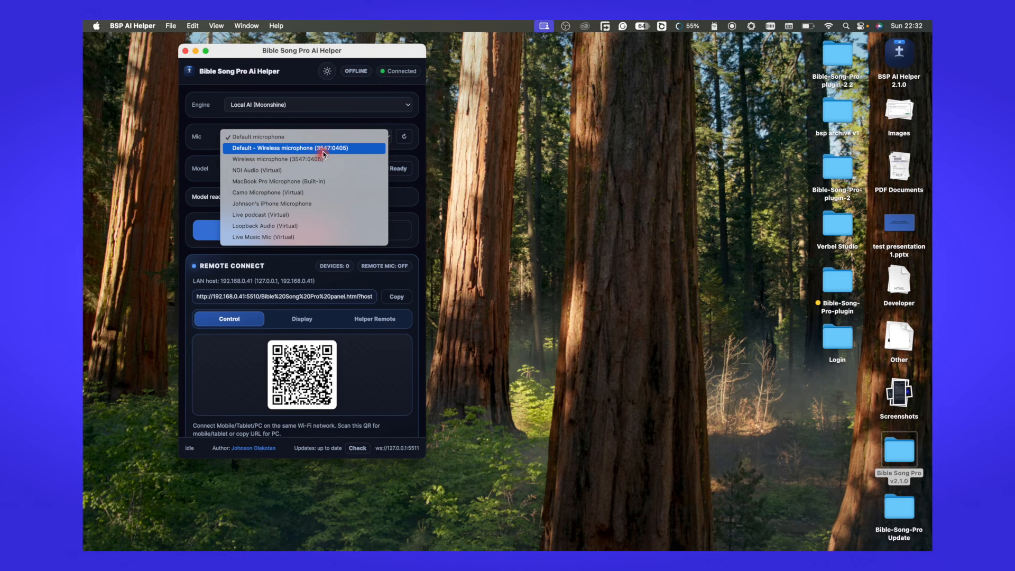
pyautogui.click(319, 150)
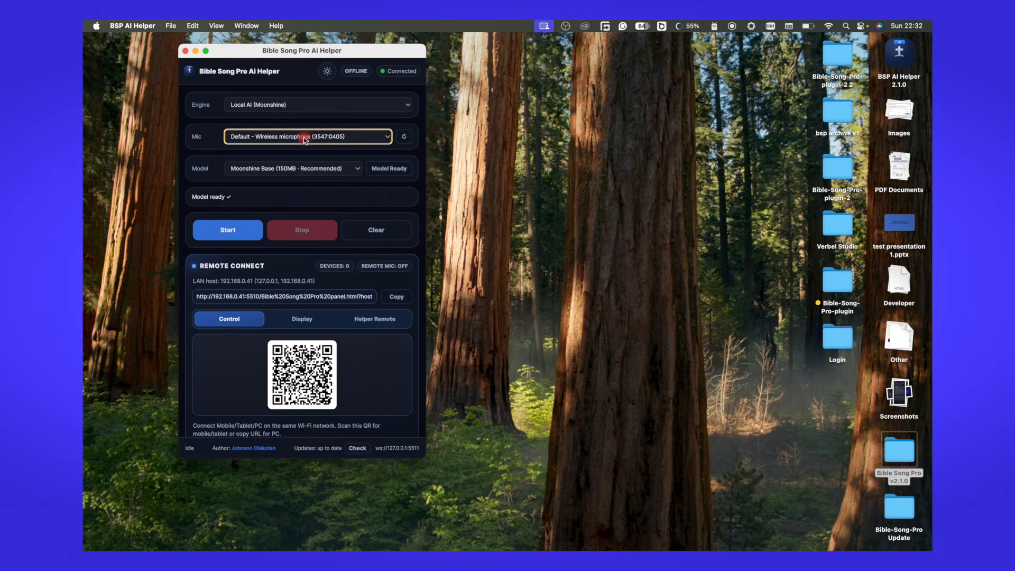
pyautogui.click(213, 143)
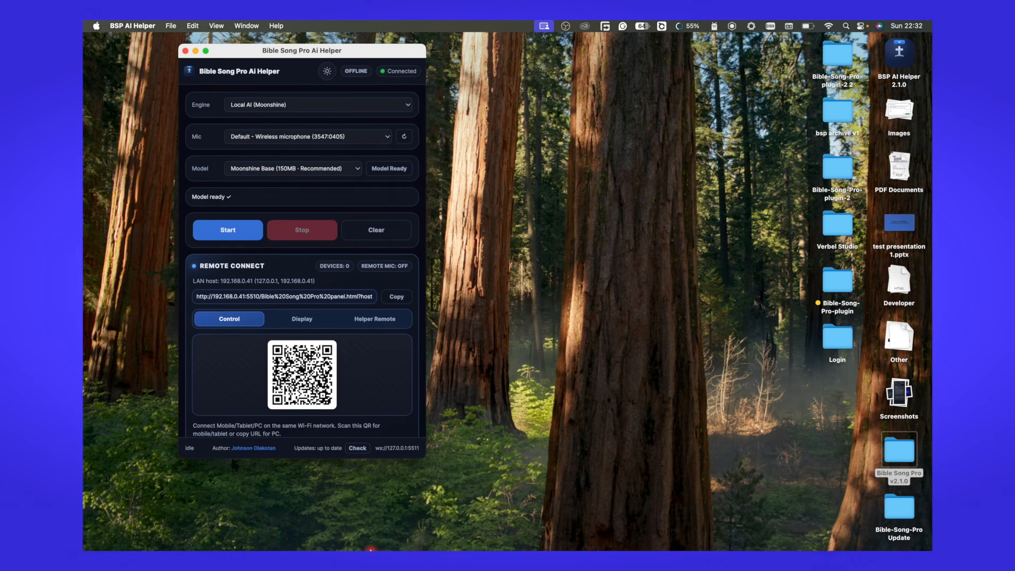
# Step: Switch to OBS, show the AI Live Scripture window in the bible song pro dock and move it over the chapter list
pyautogui.moveTo(328, 547)
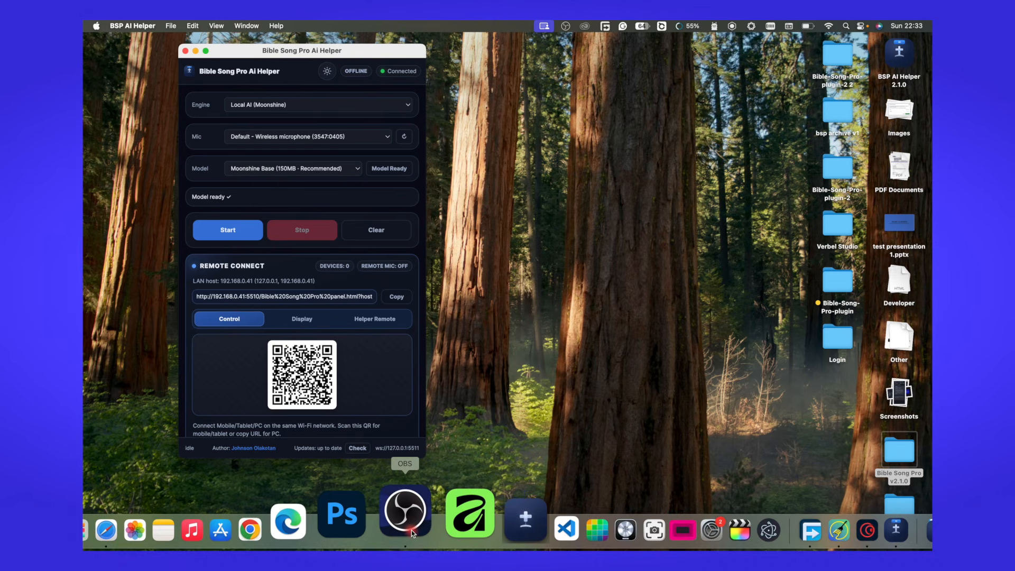
pyautogui.click(412, 531)
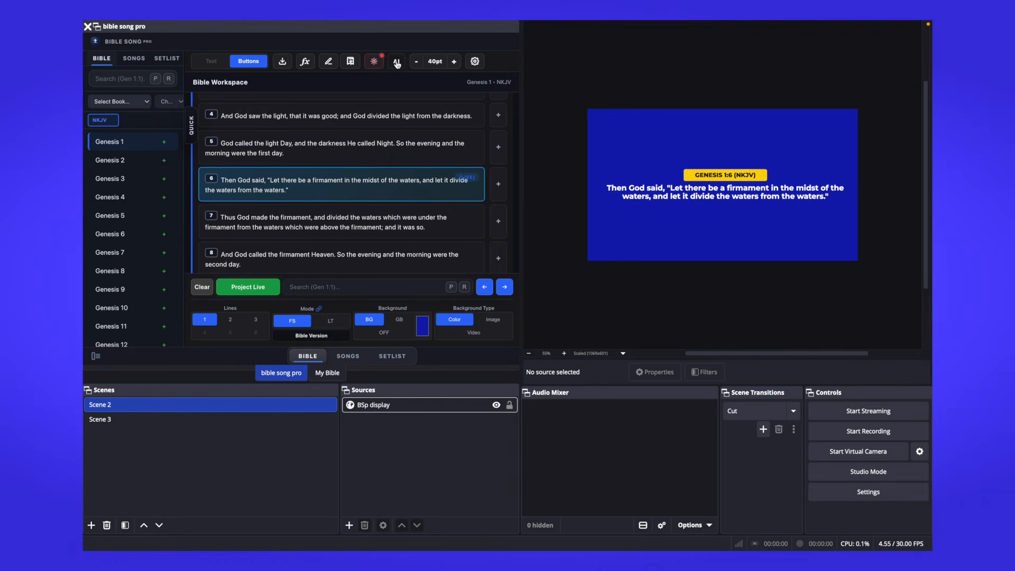
pyautogui.click(397, 63)
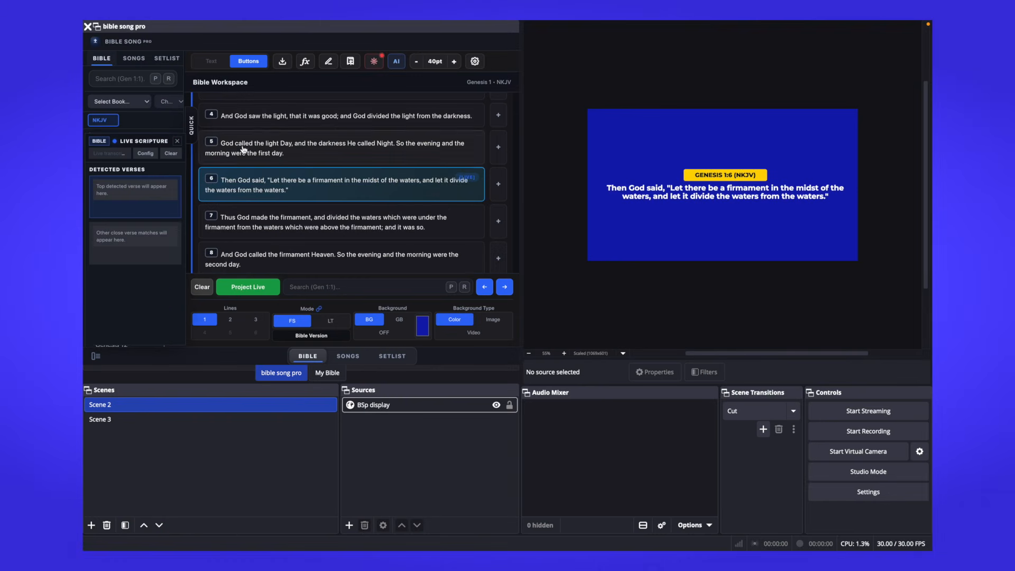
pyautogui.moveTo(142, 141); pyautogui.dragTo(162, 126)
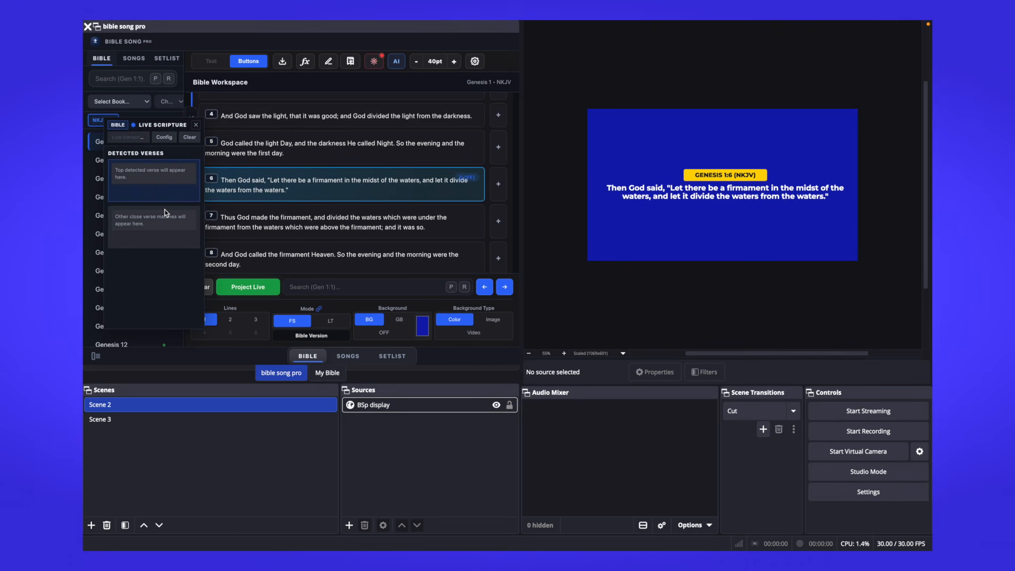
pyautogui.moveTo(168, 124); pyautogui.dragTo(161, 127)
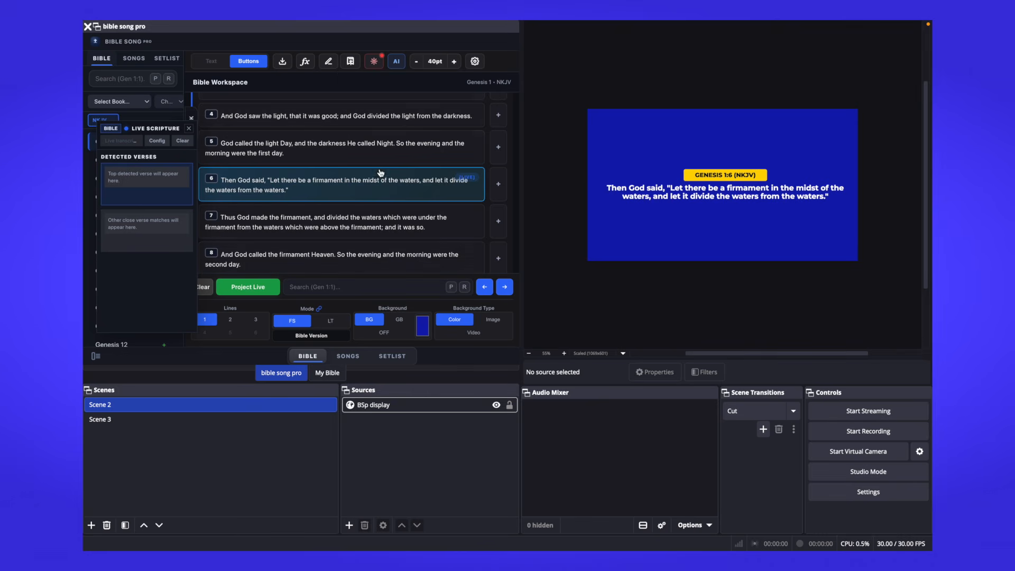
# Step: Start the AI Helper from the bible song pro dock and check its status in the BSP AI Helper window
pyautogui.click(375, 63)
pyautogui.click(375, 62)
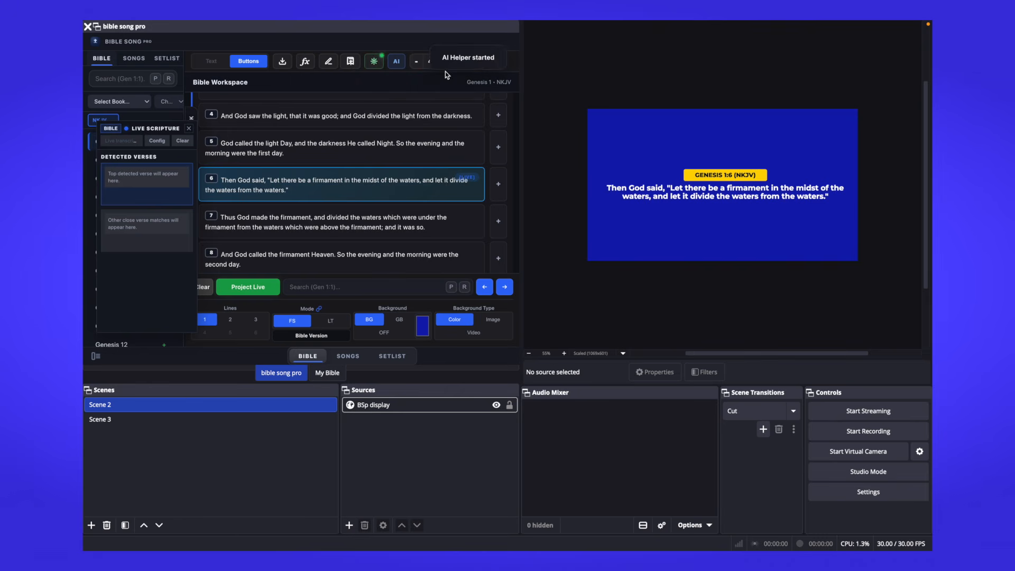
pyautogui.click(416, 64)
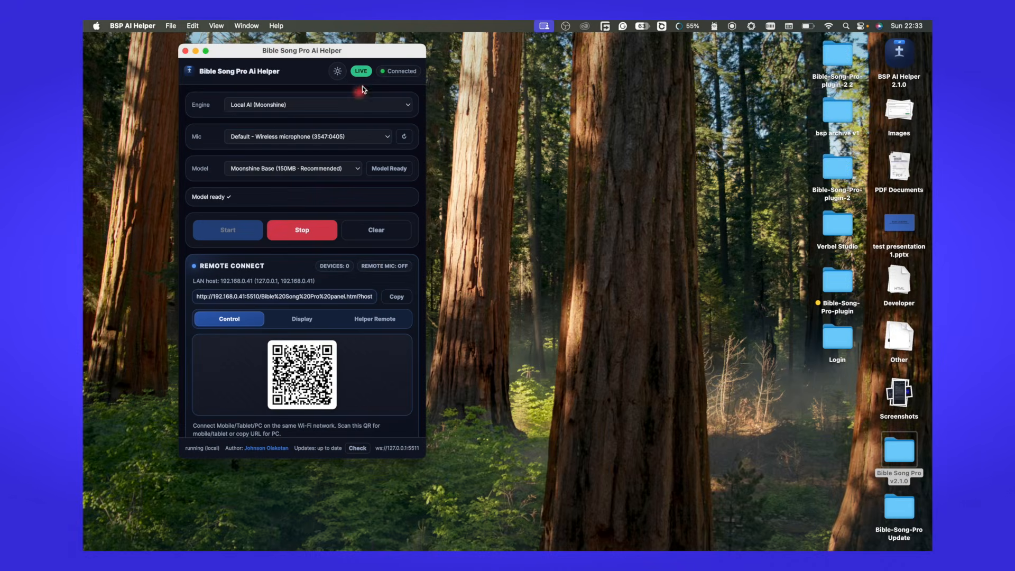
# Step: Return to OBS and try to project the detected verse John 5:2 from the Live Scripture window
pyautogui.hotkey('ctrl', 'Right')
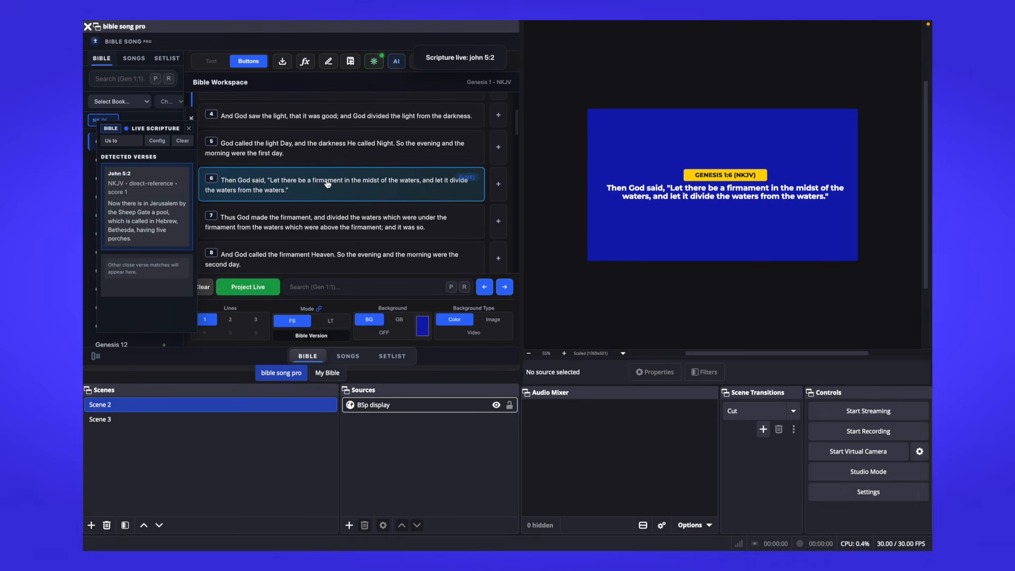
pyautogui.click(142, 202)
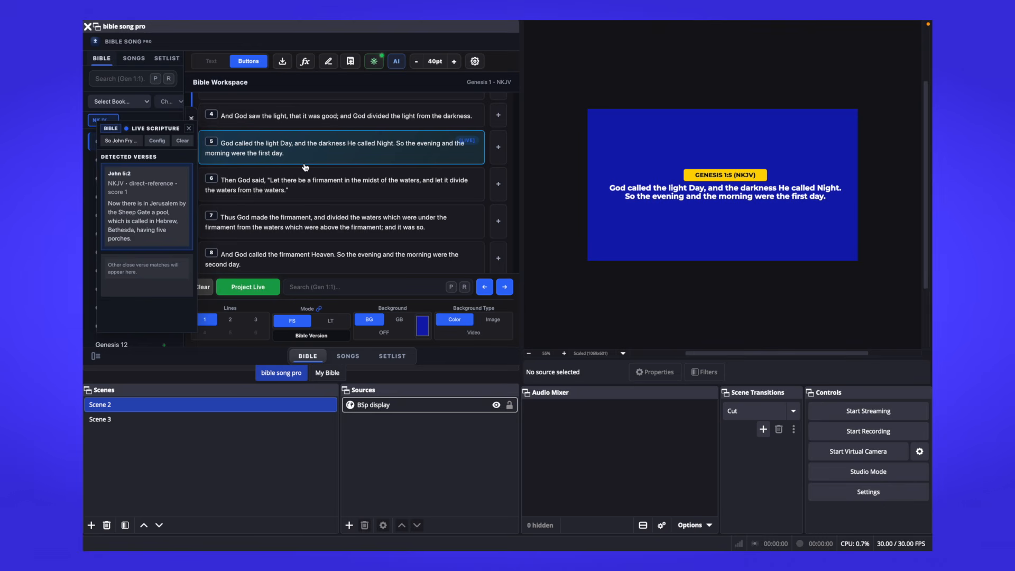
# Step: Switch to Safari and close the Bible Song Pro Control Panel tab and the GitHub v2.1.0 release tab
pyautogui.moveTo(204, 548)
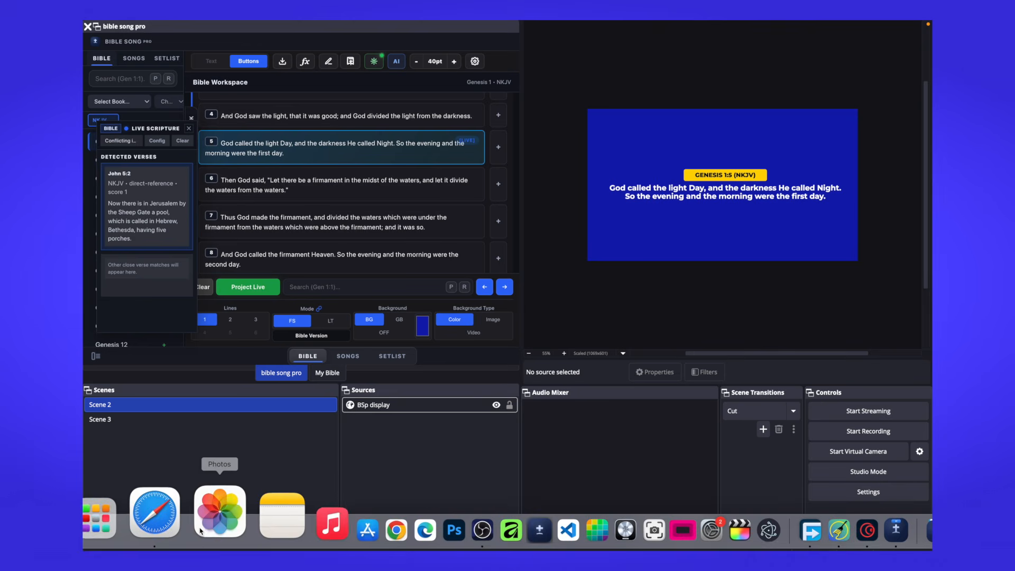
pyautogui.click(166, 521)
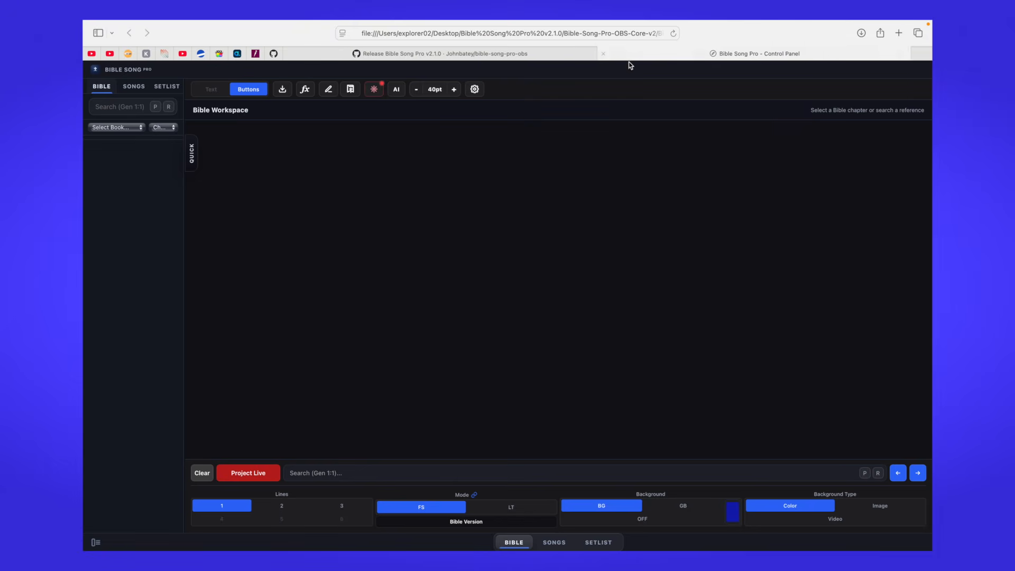
pyautogui.click(723, 54)
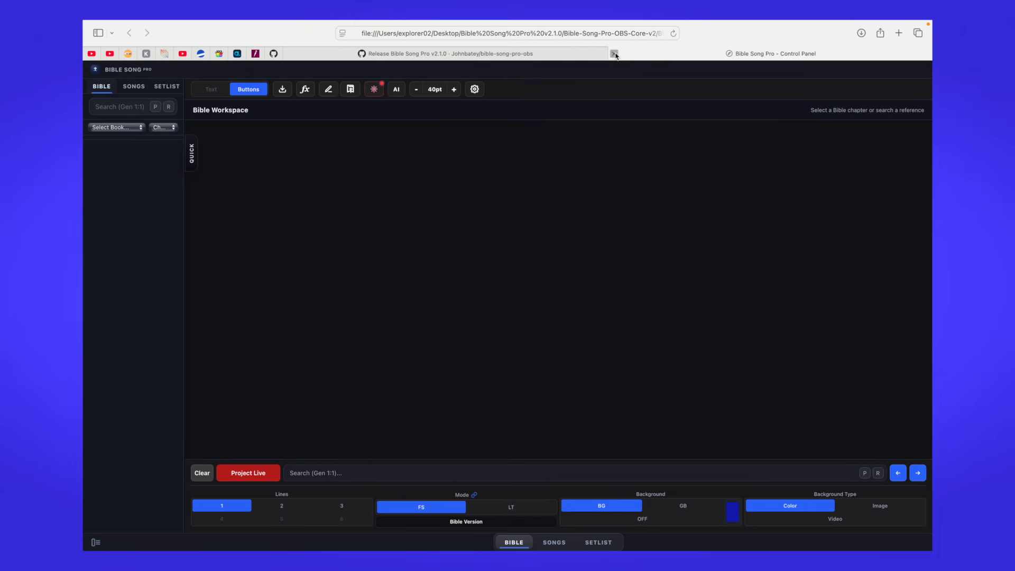
pyautogui.click(615, 55)
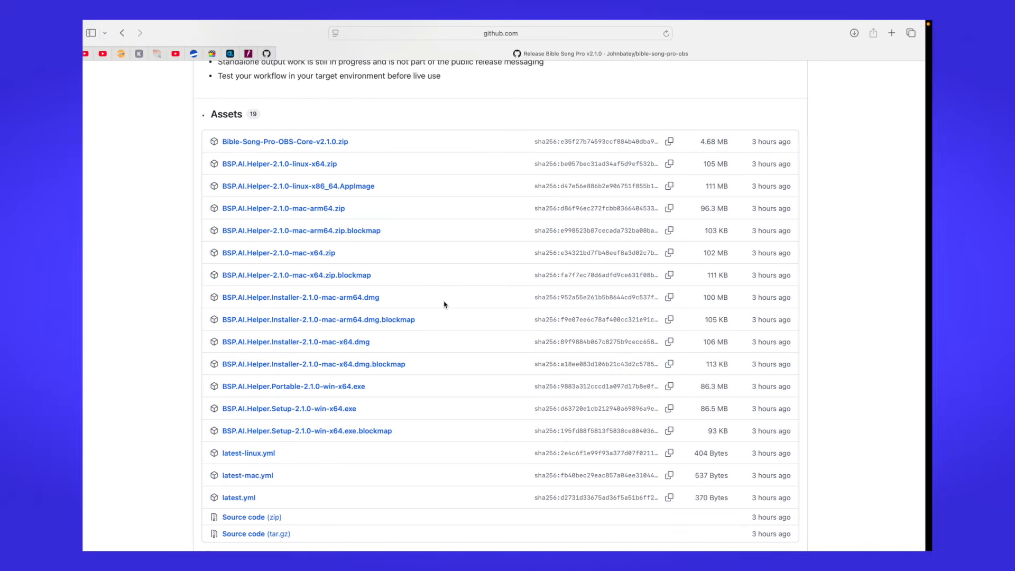
pyautogui.press('super+w')
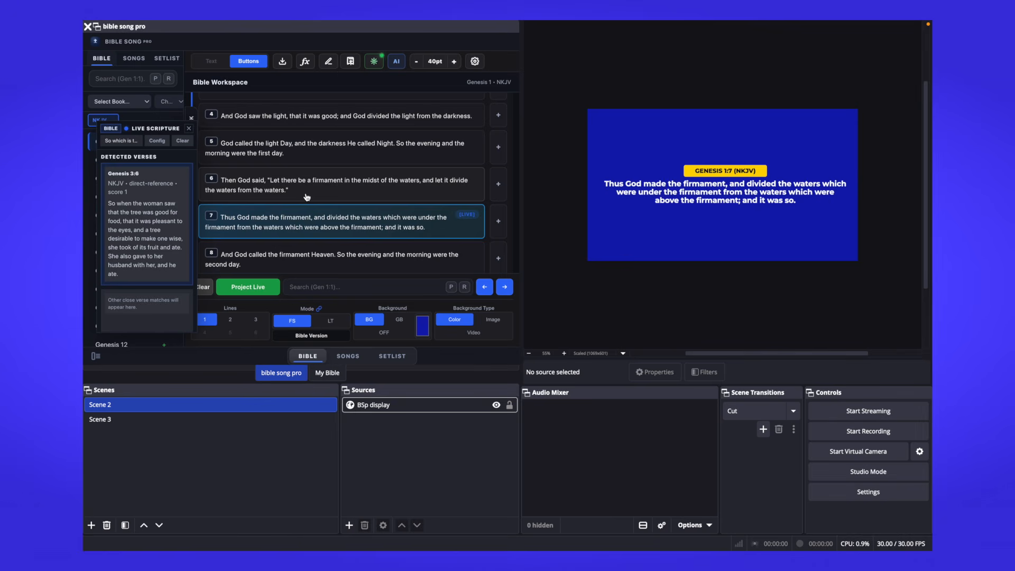
# Step: Delete the My Bible and Bible entries from the OBS custom browser docks, keep bible song pro, and apply the changes
pyautogui.moveTo(395, 537)
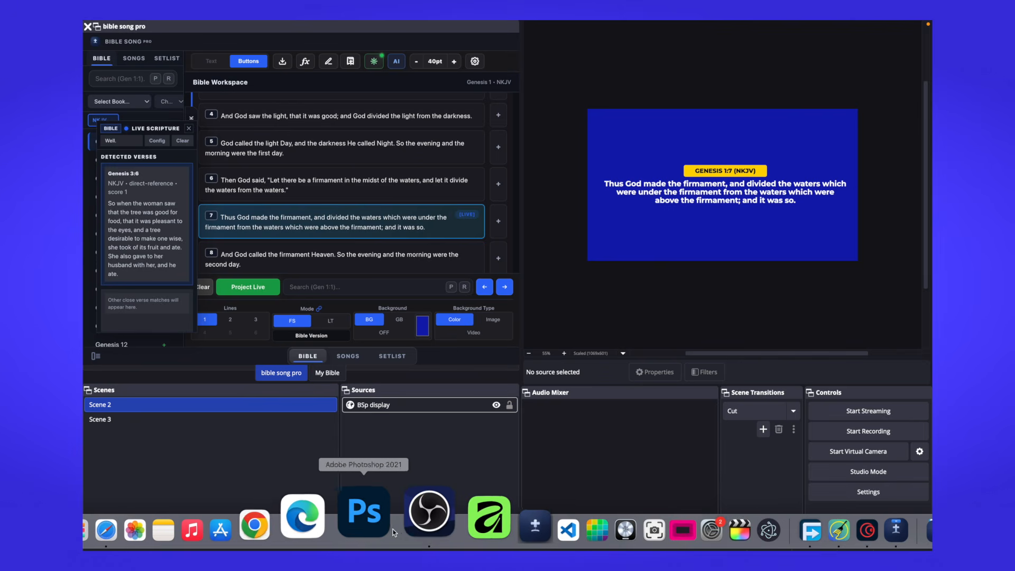
pyautogui.click(328, 373)
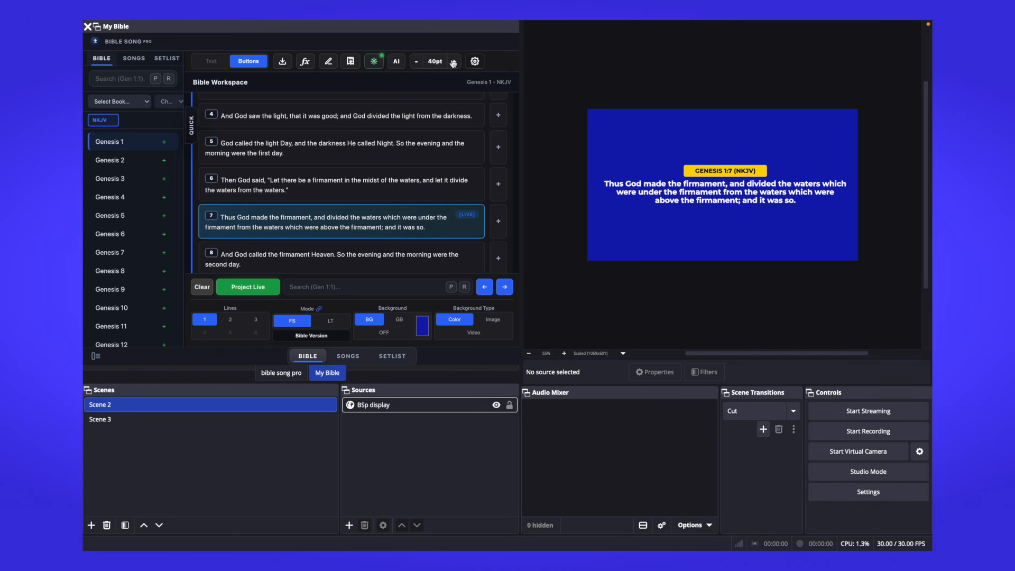
pyautogui.click(212, 26)
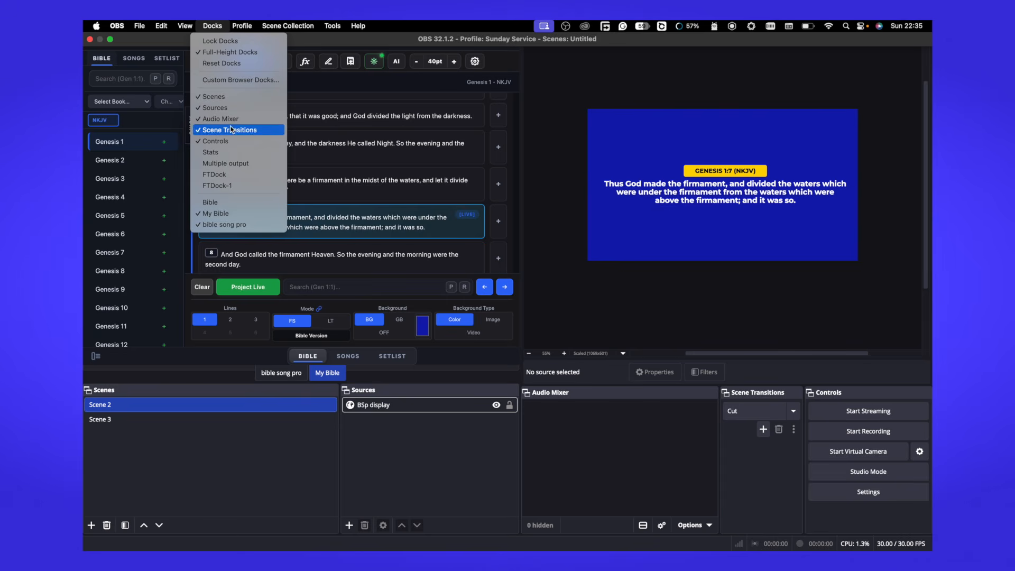
pyautogui.click(246, 80)
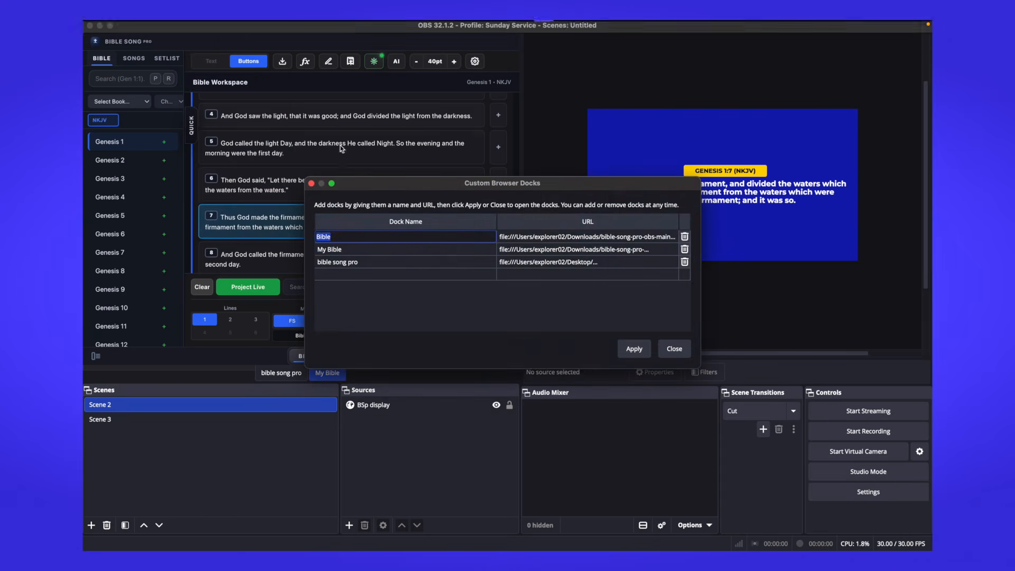
pyautogui.click(685, 249)
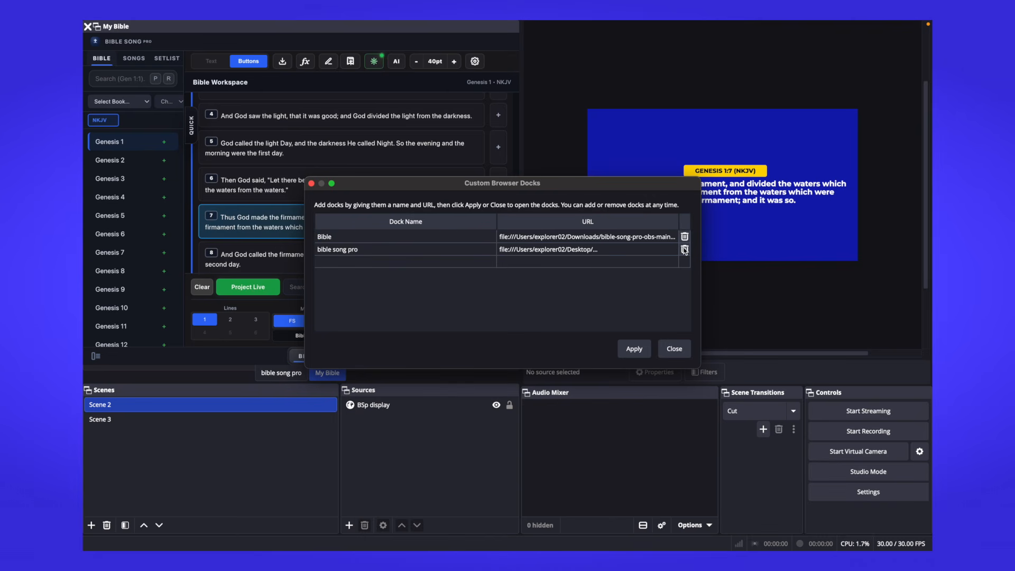
pyautogui.click(685, 236)
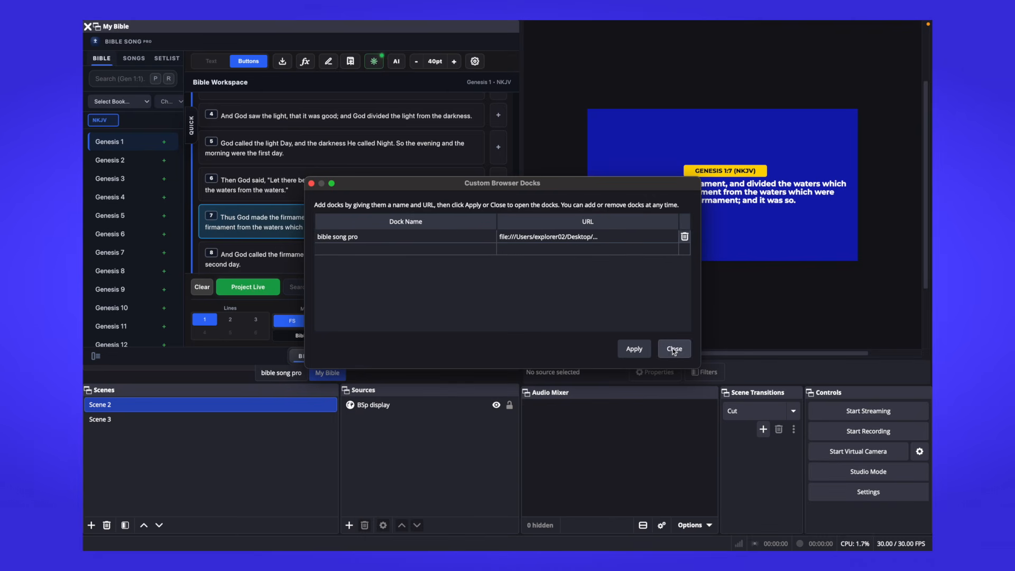
pyautogui.click(650, 351)
pyautogui.click(675, 349)
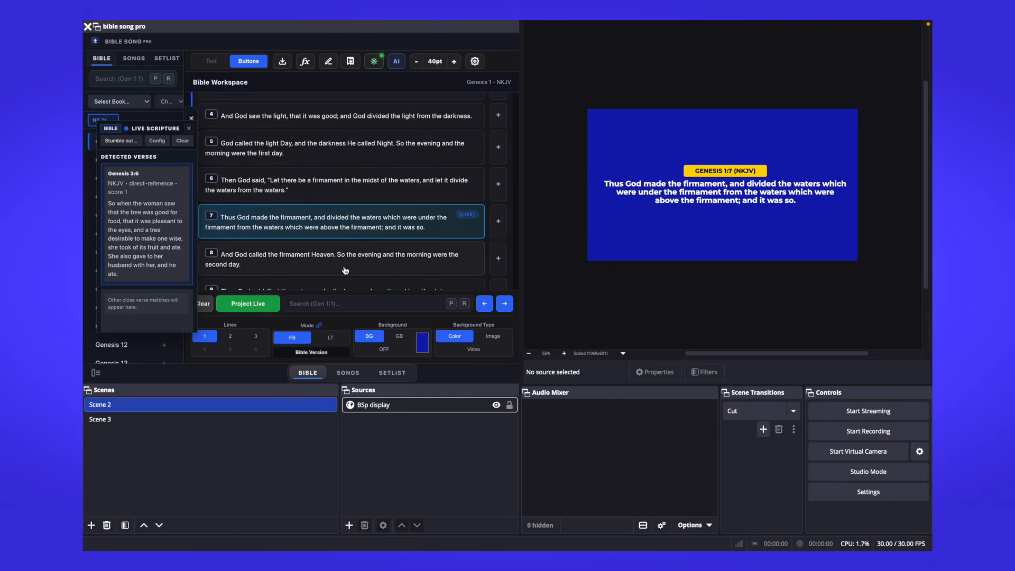
# Step: Select Genesis 1:6 in the Bible workspace and refresh the page cache in the BSp display source's properties
pyautogui.click(376, 180)
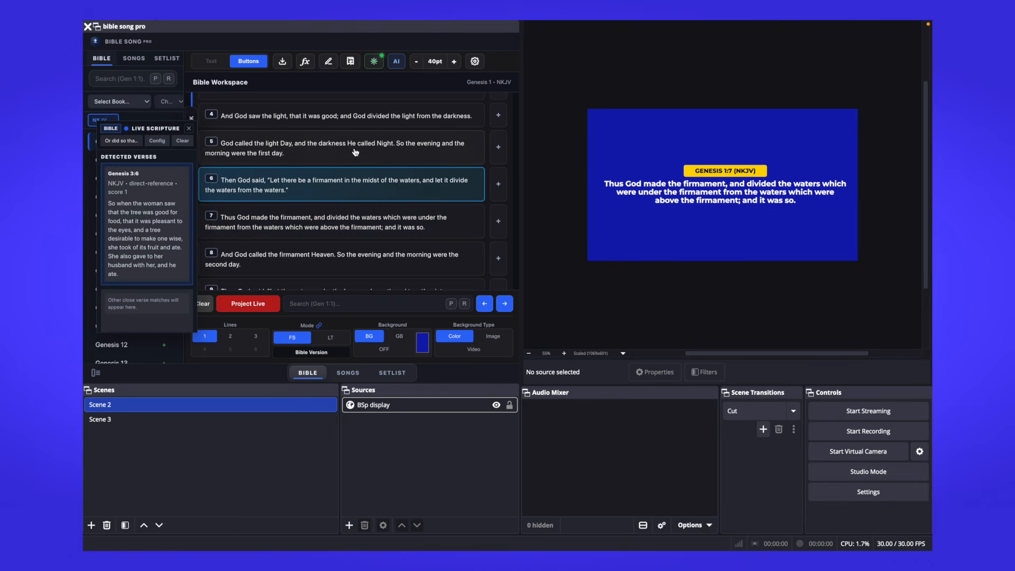
pyautogui.doubleClick(427, 411)
pyautogui.scroll(-5, 508, 363)
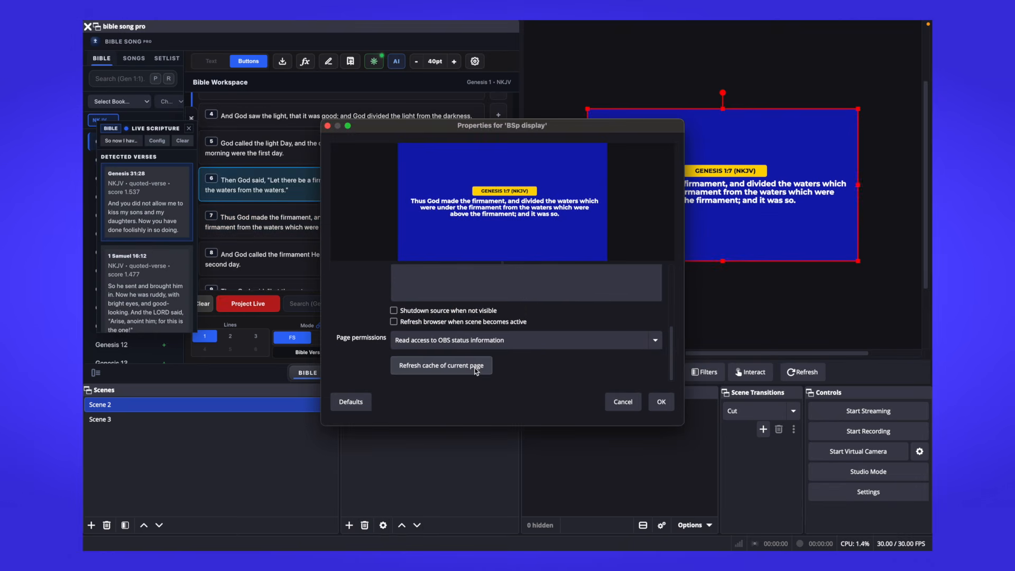
pyautogui.click(661, 402)
# Step: Test live projection by showing Genesis 1:7, 1:5 and 1:4 from the Bible workspace
pyautogui.click(370, 216)
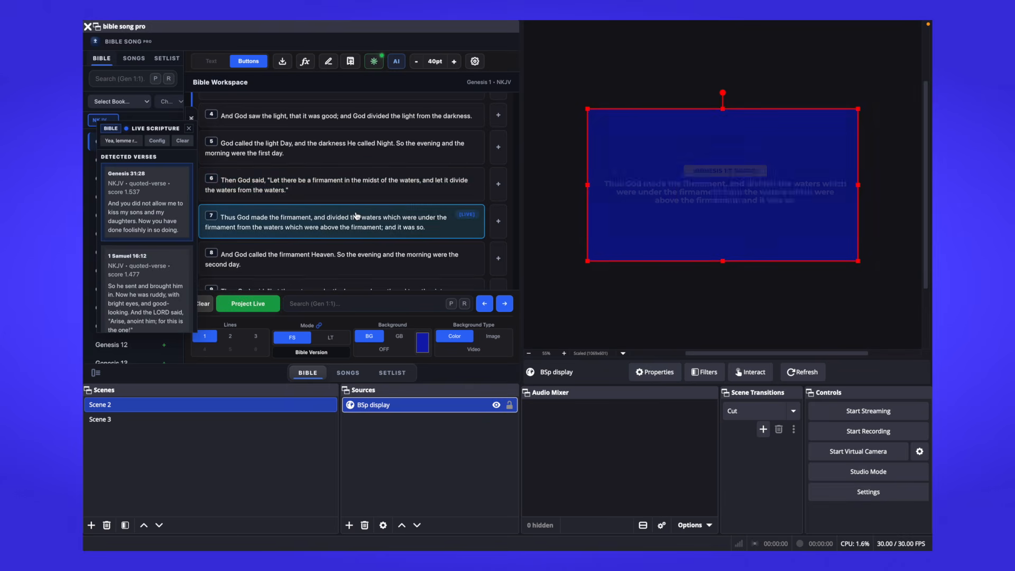
pyautogui.click(279, 154)
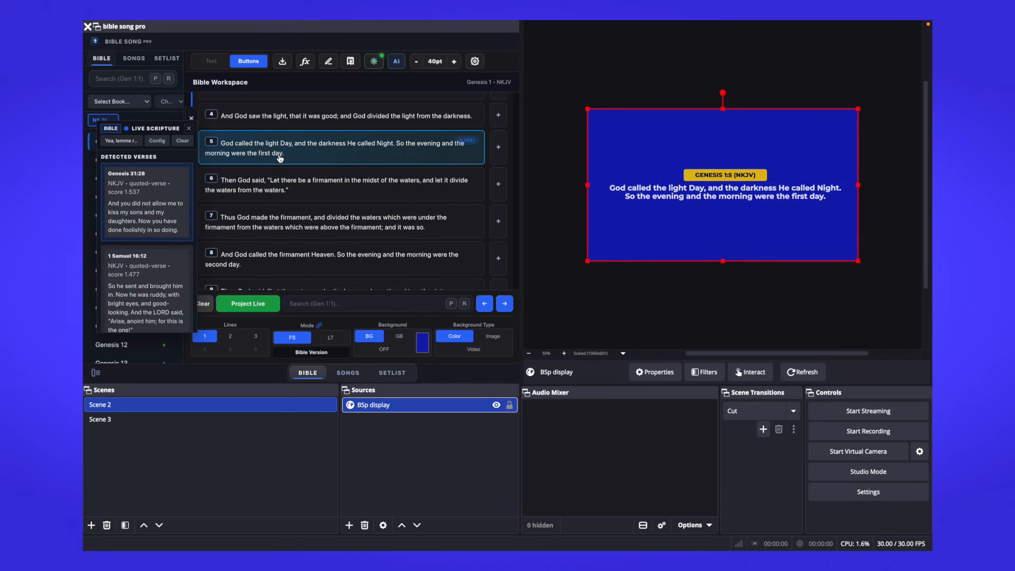
pyautogui.click(294, 126)
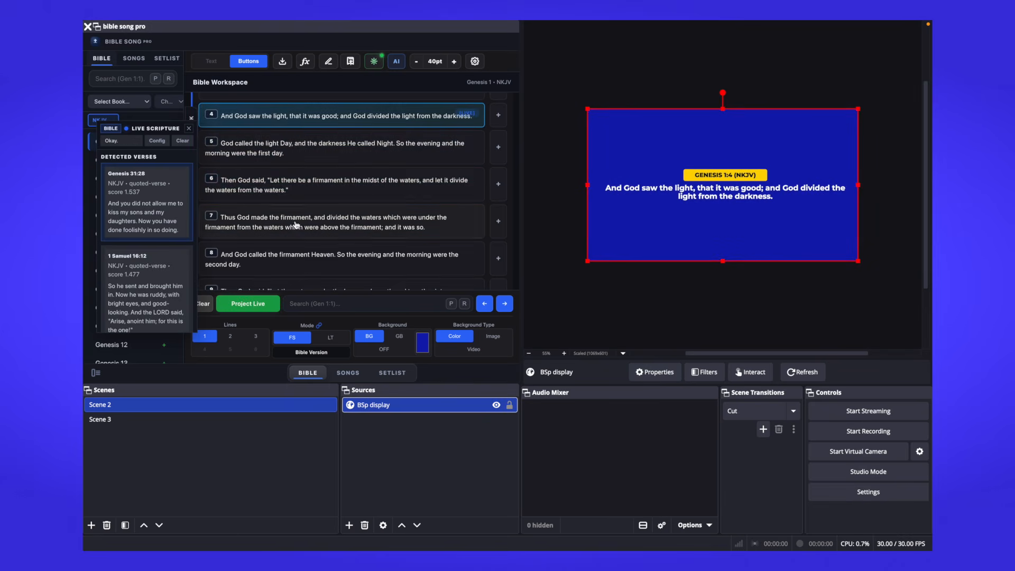
# Step: Clear the detected verses in the Live Scripture window and open its auto-projection settings
pyautogui.click(183, 141)
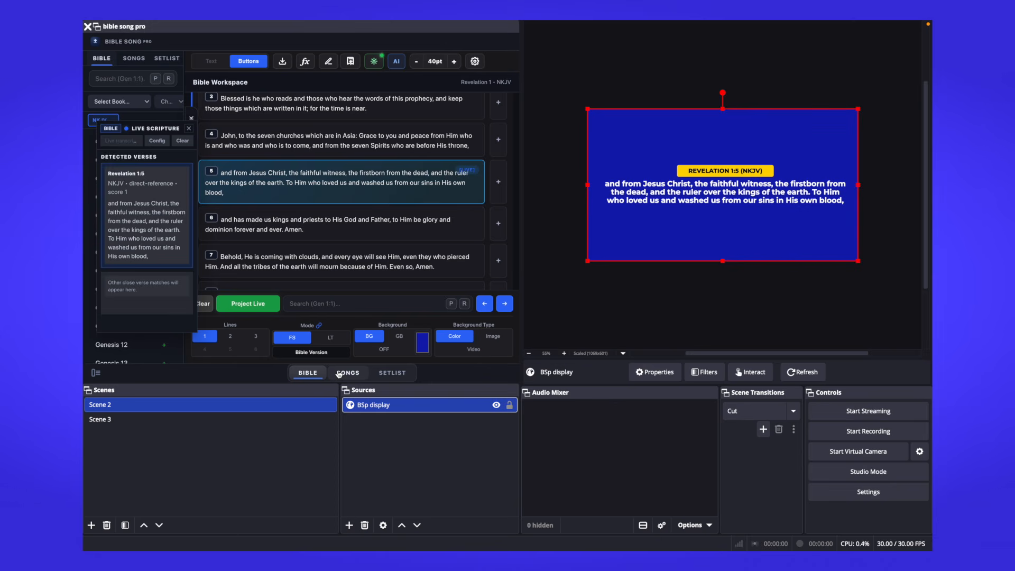
pyautogui.moveTo(211, 21)
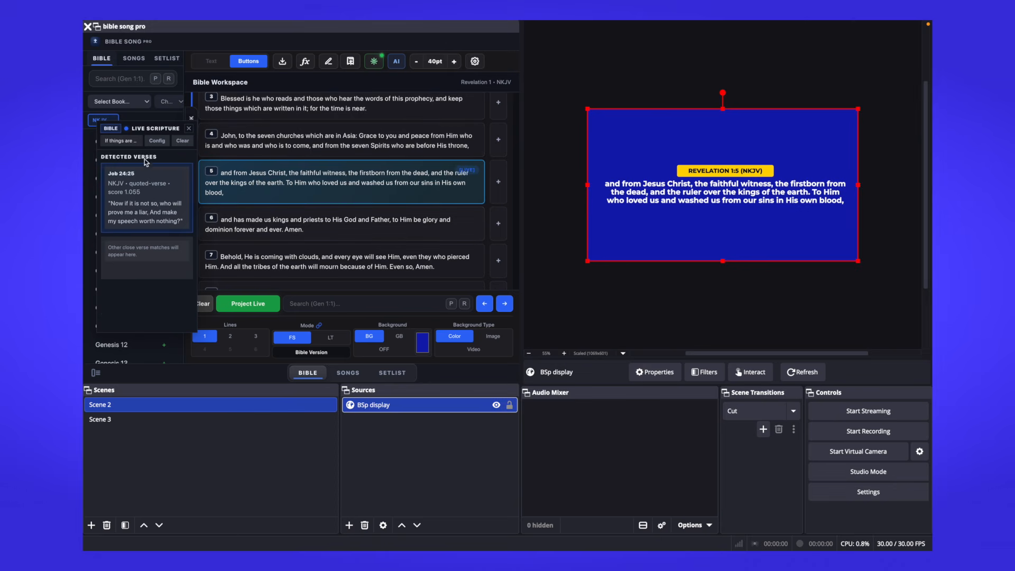
pyautogui.click(161, 142)
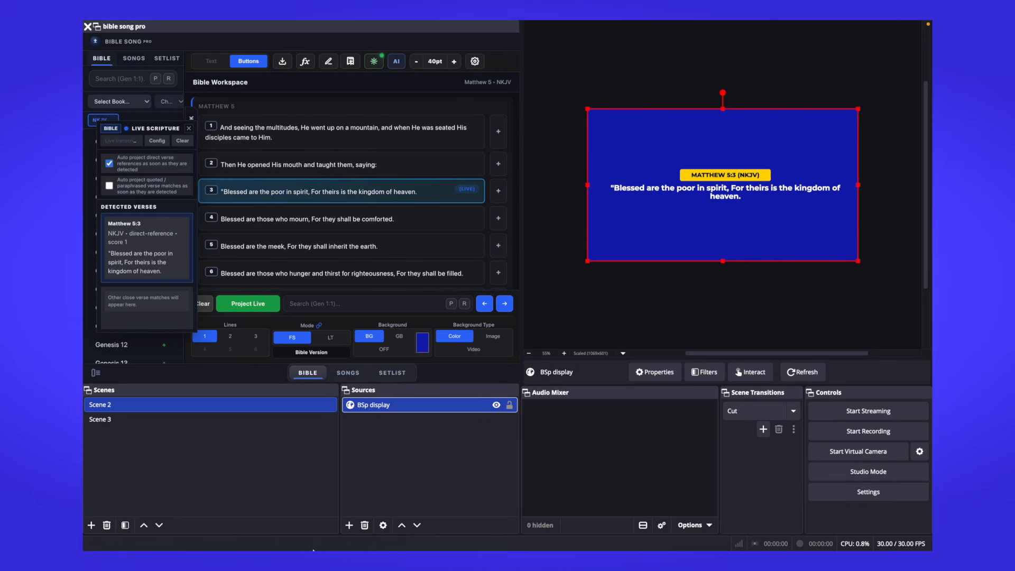
# Step: Stop the AI Helper from the dock, switch to BSP AI Helper and set its engine to Deepgram, using the stored API key
pyautogui.moveTo(329, 529)
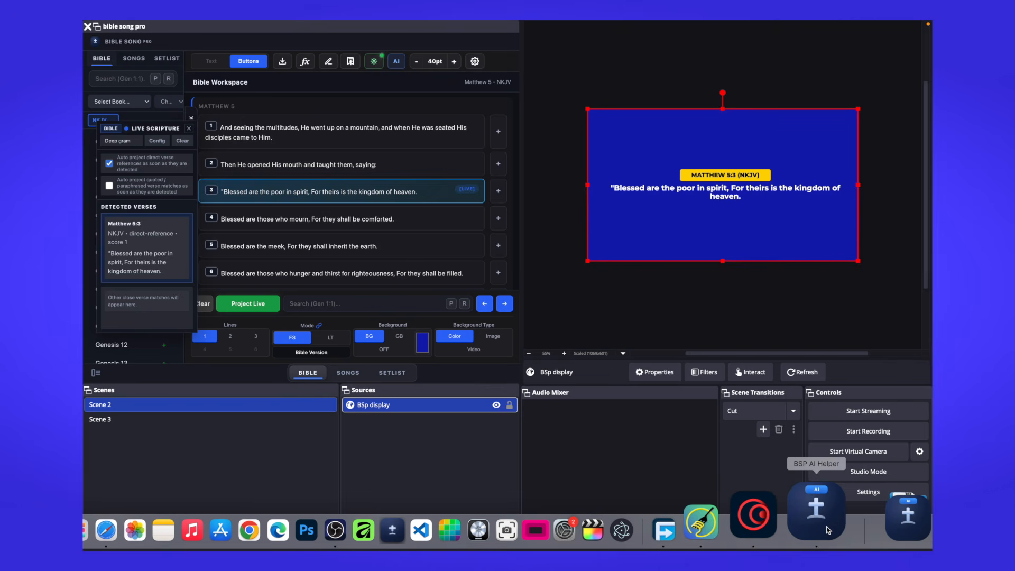
pyautogui.click(374, 63)
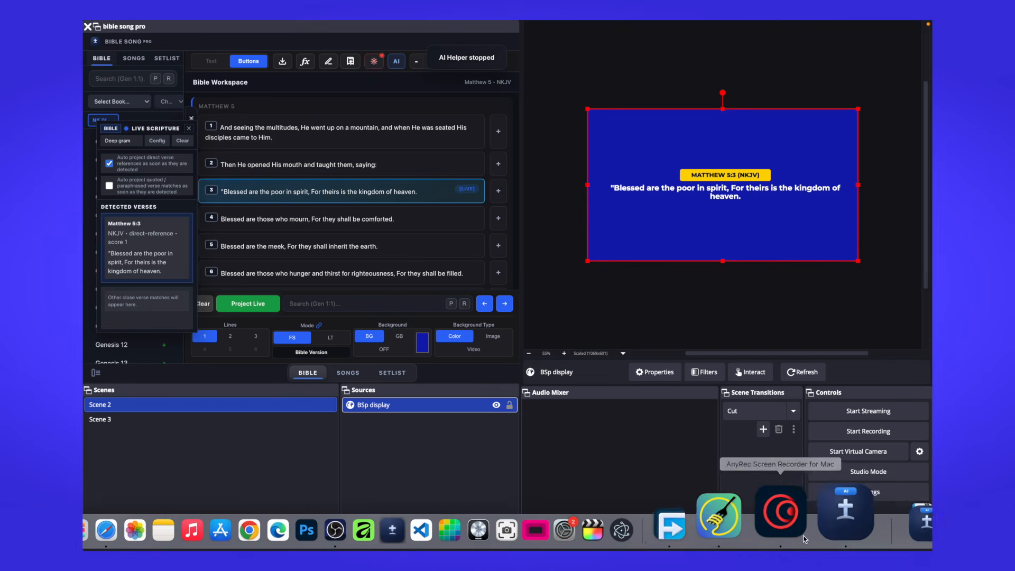
pyautogui.click(821, 526)
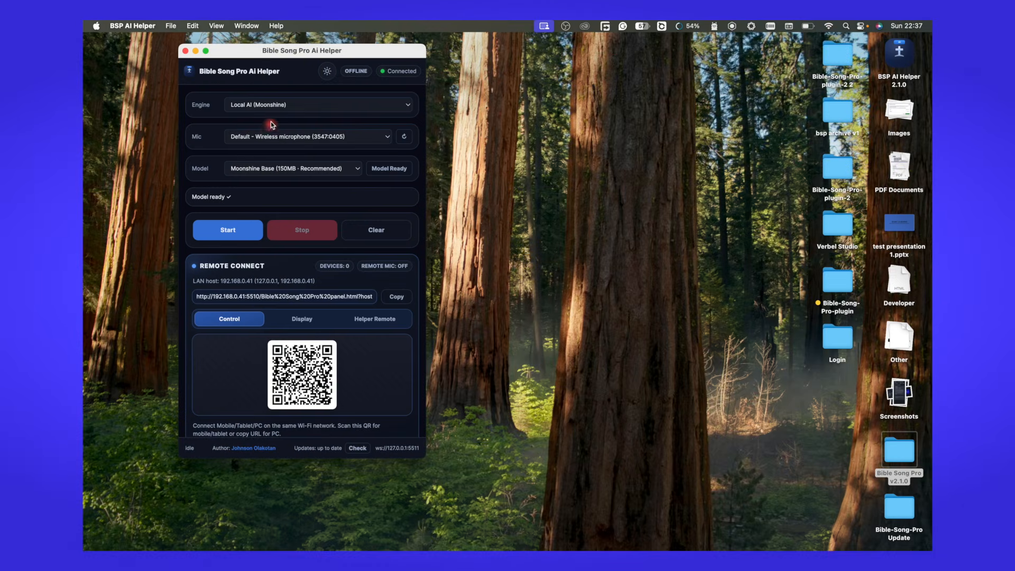
pyautogui.click(278, 106)
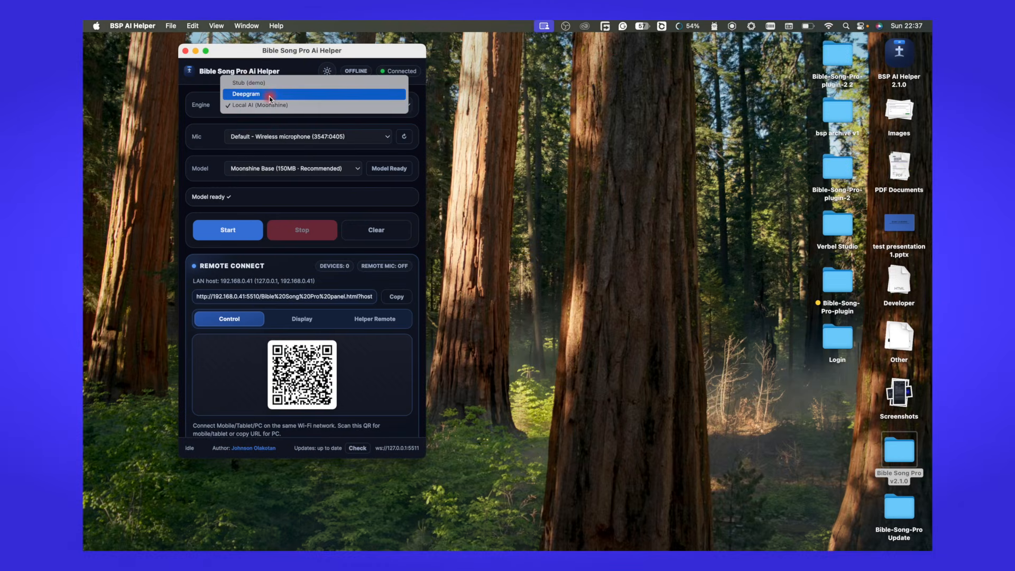
pyautogui.click(271, 94)
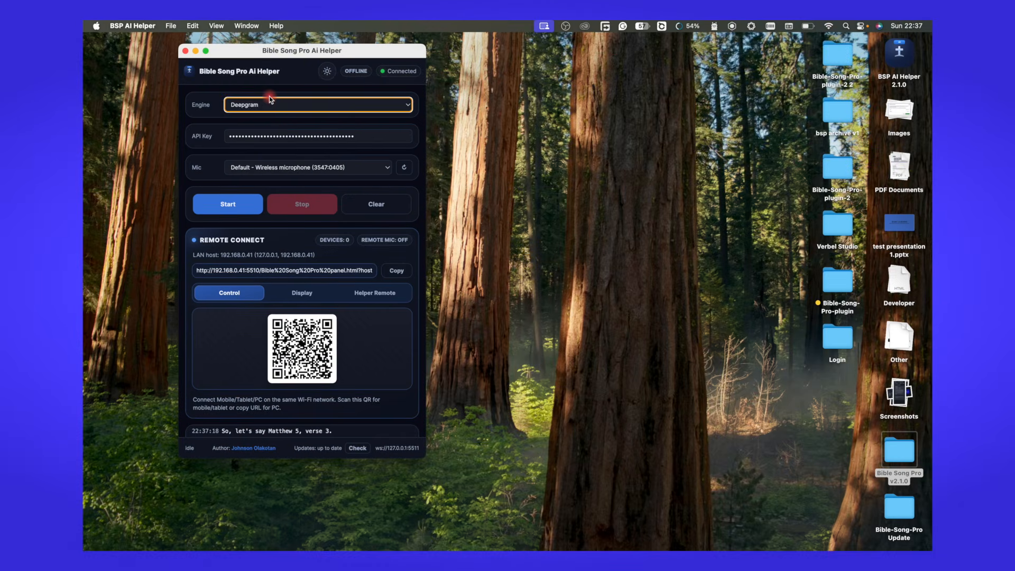
pyautogui.click(361, 139)
pyautogui.click(204, 147)
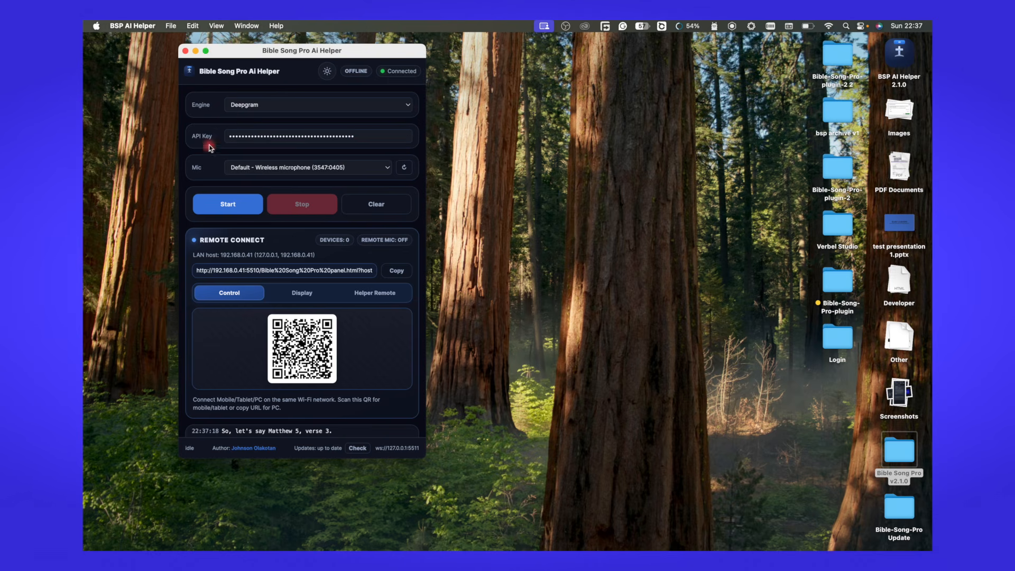
# Step: Return to OBS and start the AI Helper again from the bible song pro dock
pyautogui.moveTo(373, 548)
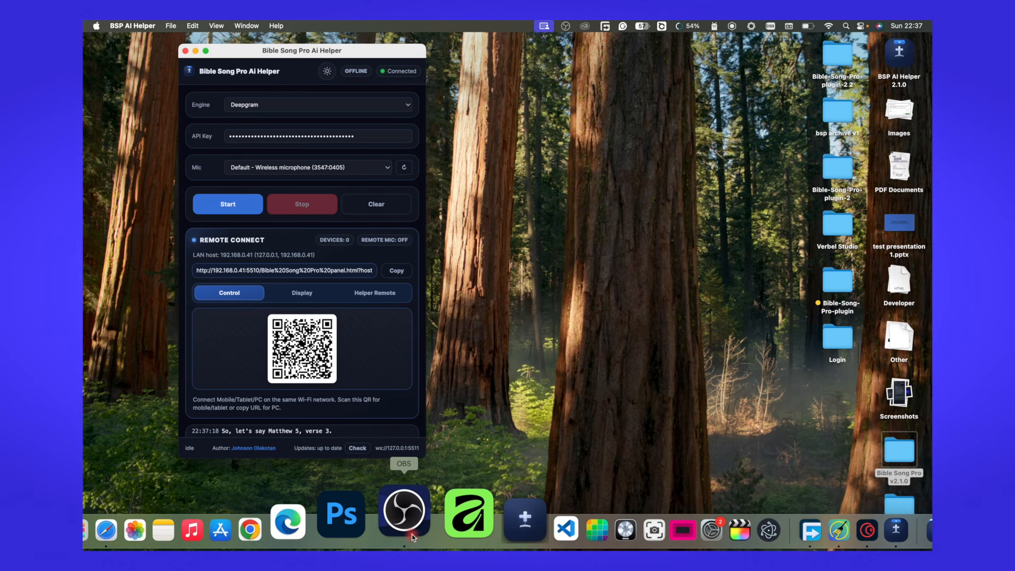
pyautogui.click(412, 534)
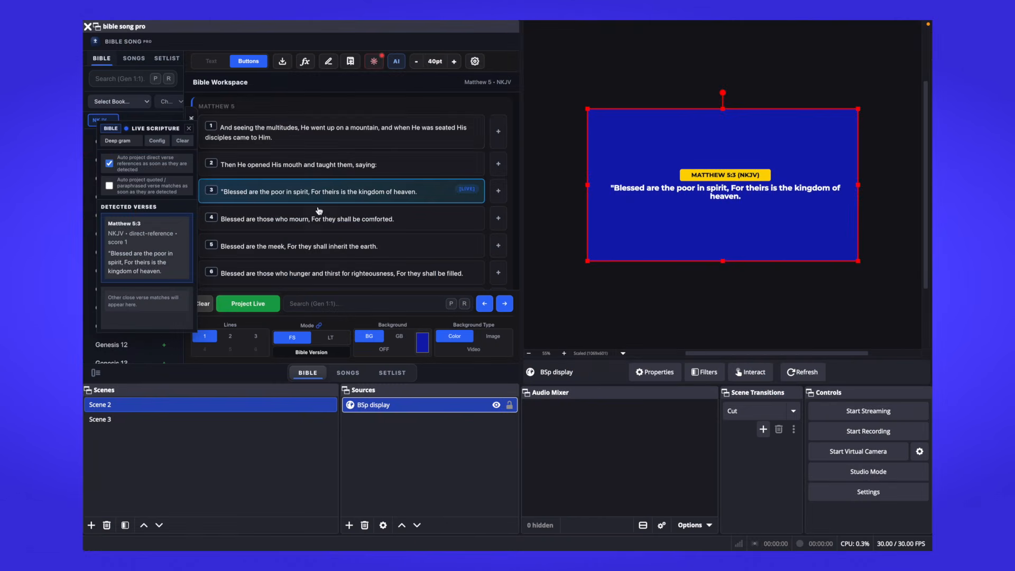
pyautogui.click(373, 62)
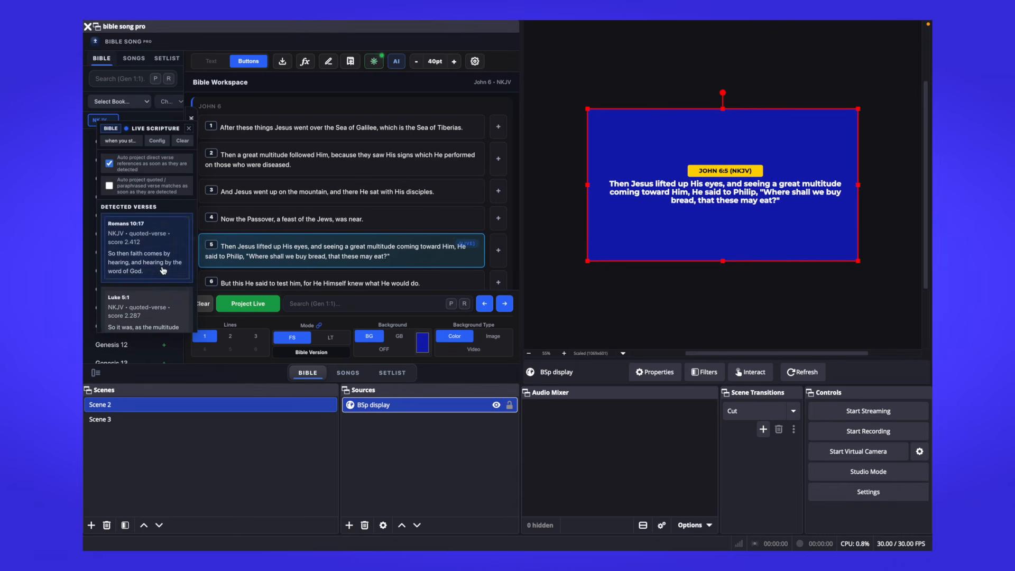
# Step: Project the detected verse Genesis 1:26, and test auto-projection of quoted / paraphrased verse matches by turning it on and off again
pyautogui.scroll(1, 153, 285)
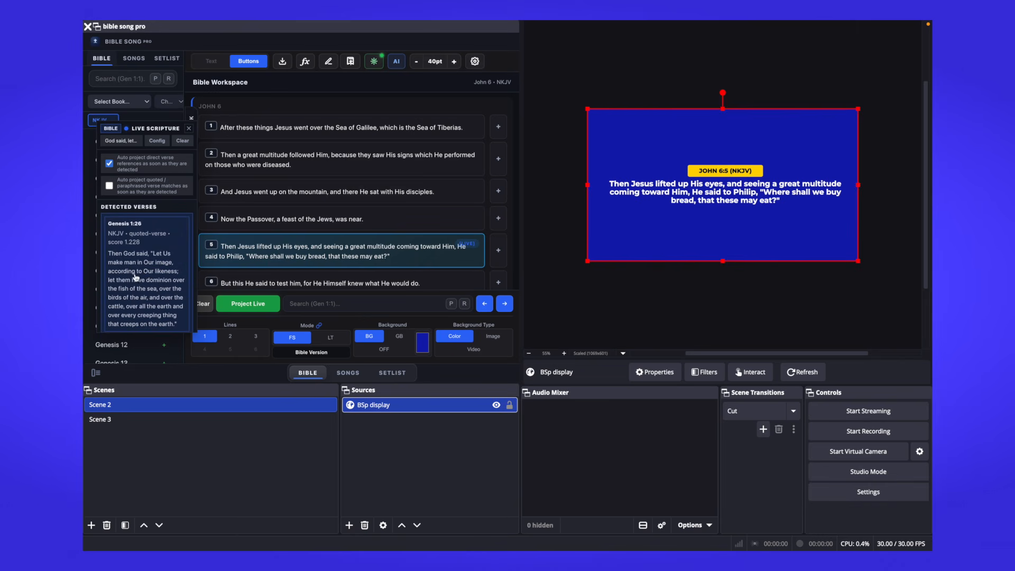
pyautogui.click(140, 270)
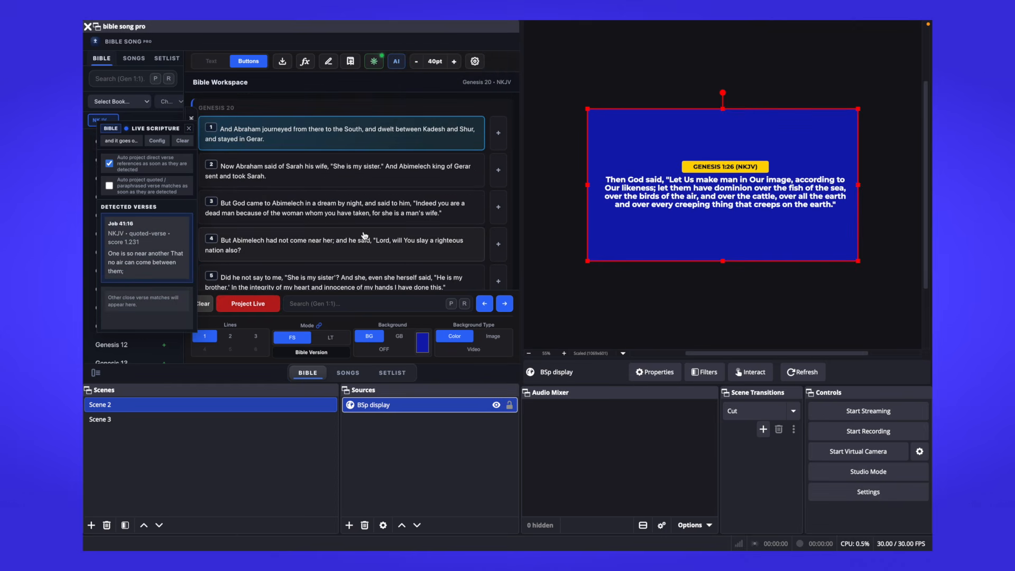
pyautogui.click(110, 186)
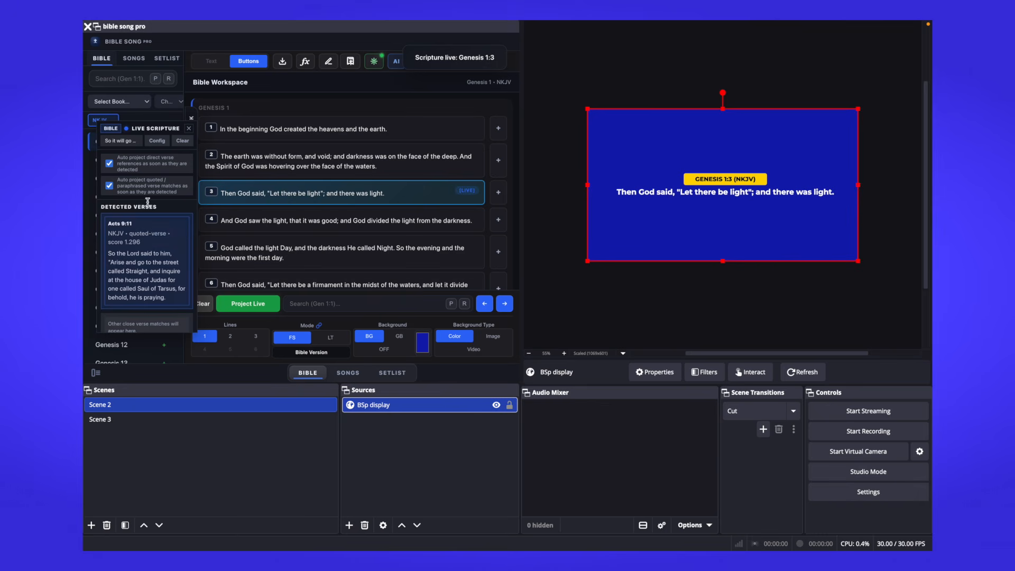
pyautogui.click(109, 186)
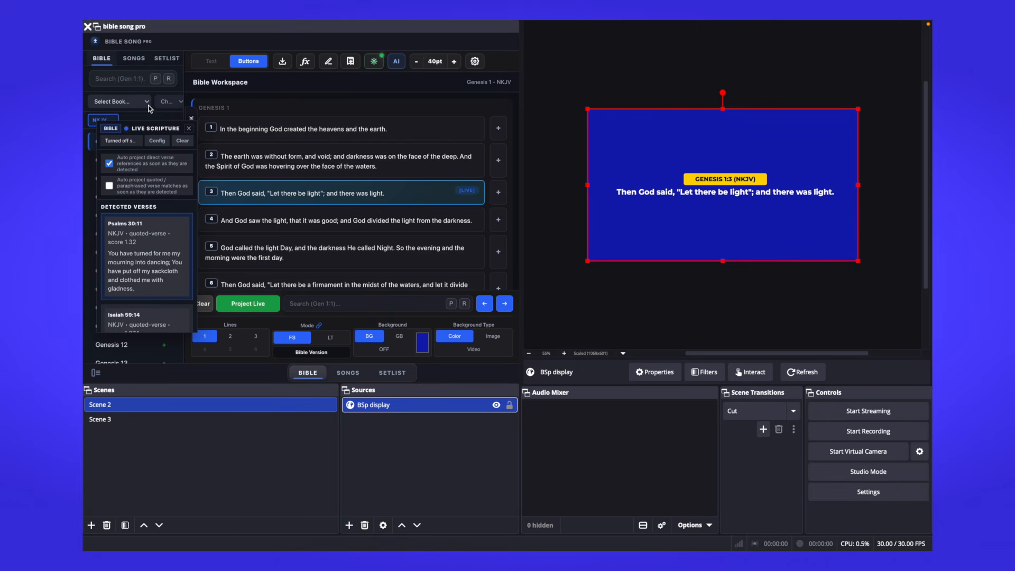
# Step: Close and reopen the Live Scripture window, reposition it slightly and switch its detection mode from Bible to Song
pyautogui.click(189, 128)
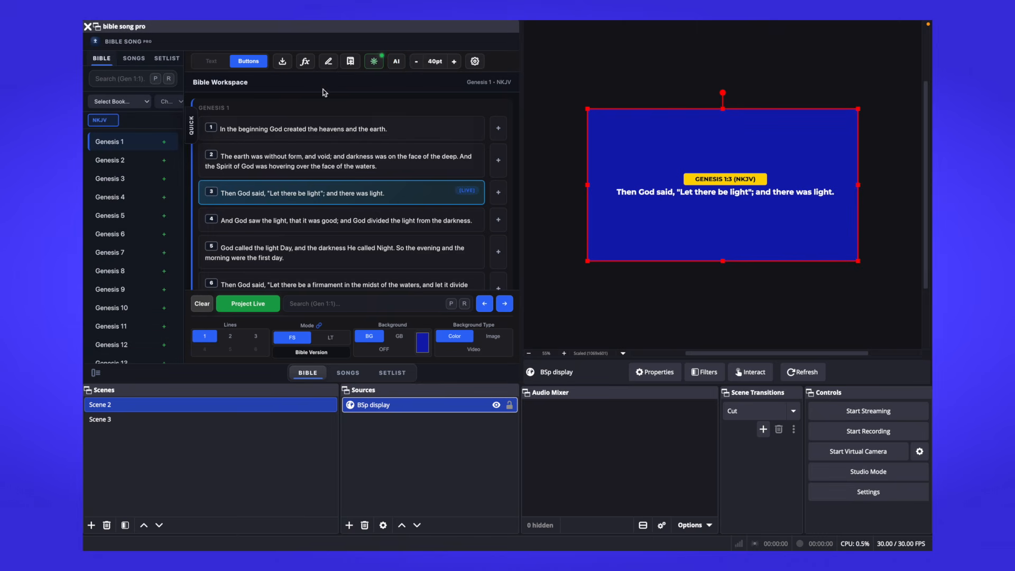
pyautogui.click(396, 61)
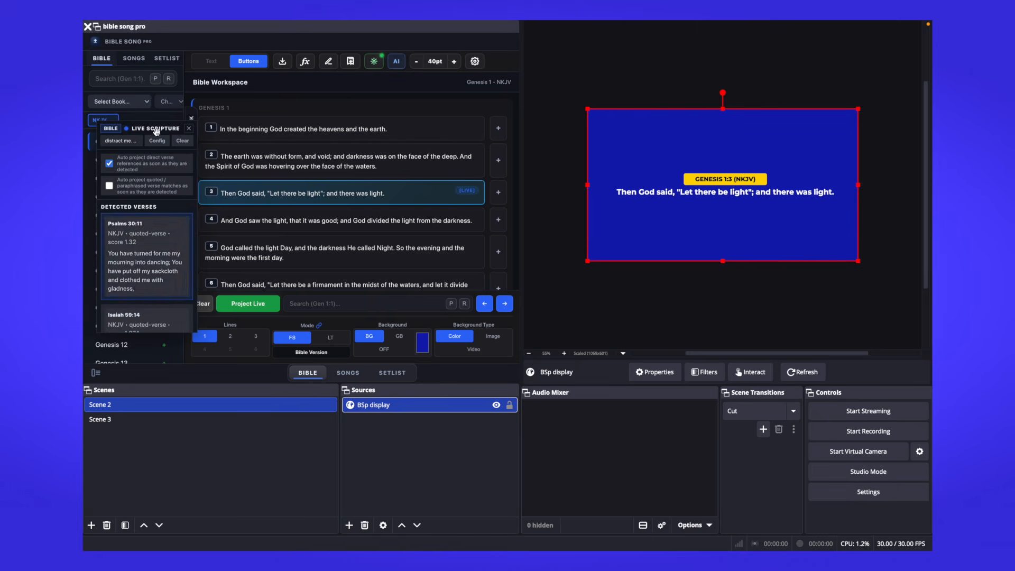
pyautogui.moveTo(157, 131)
pyautogui.mouseDown()
pyautogui.moveTo(149, 144)
pyautogui.moveTo(162, 125)
pyautogui.mouseUp()
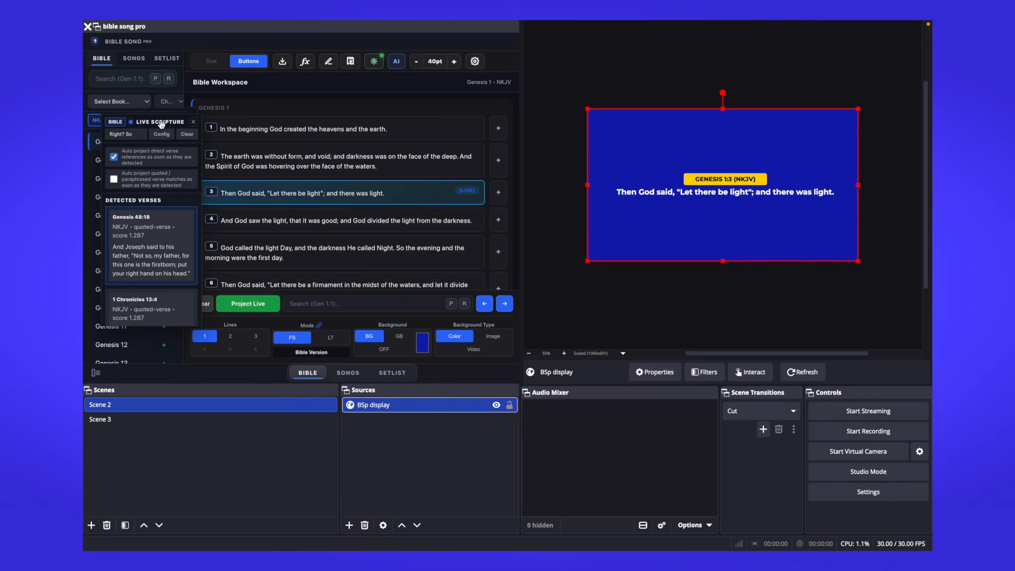
pyautogui.click(117, 124)
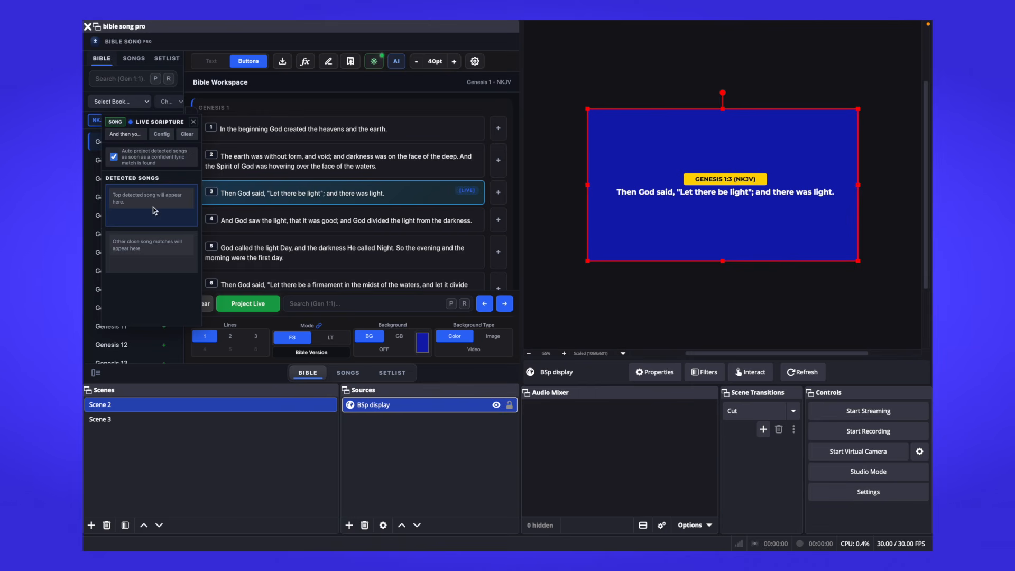
# Step: Import A Heart Like Thine, A Mighty Fortress Is Our God and A New Name In Glory from the txt songs folder into the Songs workspace
pyautogui.click(135, 58)
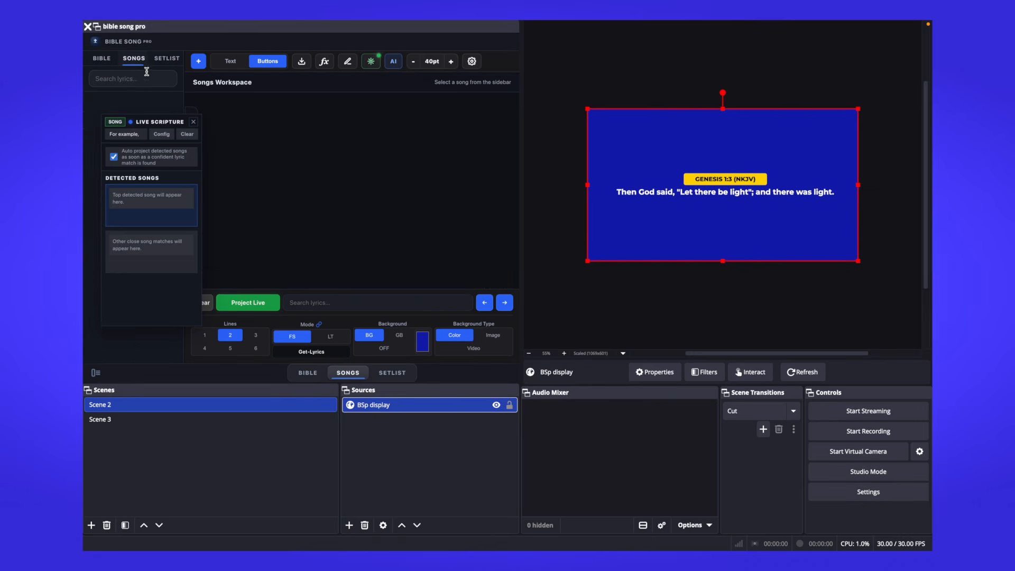
pyautogui.moveTo(157, 122)
pyautogui.mouseDown()
pyautogui.moveTo(260, 158)
pyautogui.moveTo(162, 117)
pyautogui.mouseUp()
pyautogui.click(301, 61)
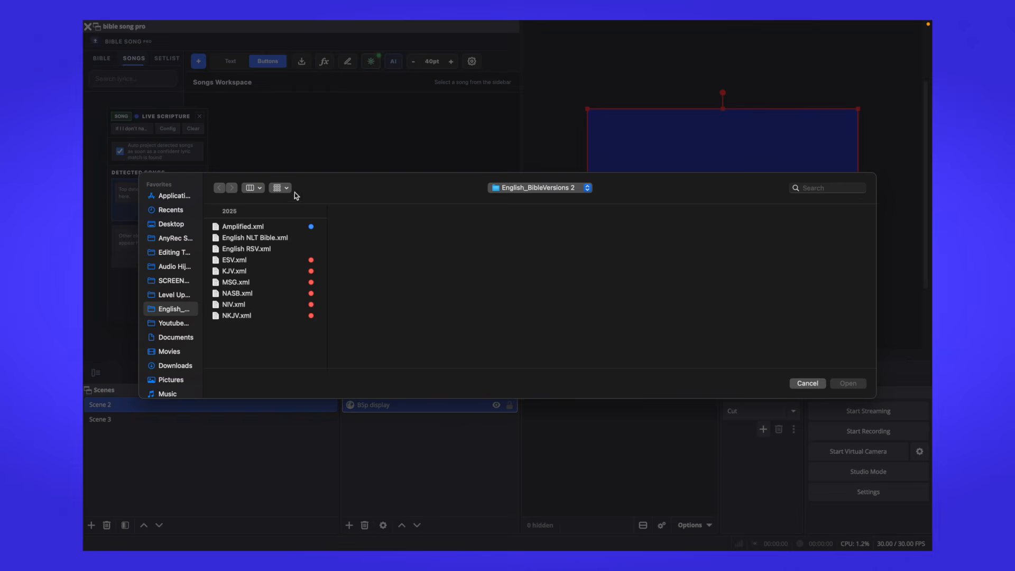
pyautogui.click(508, 189)
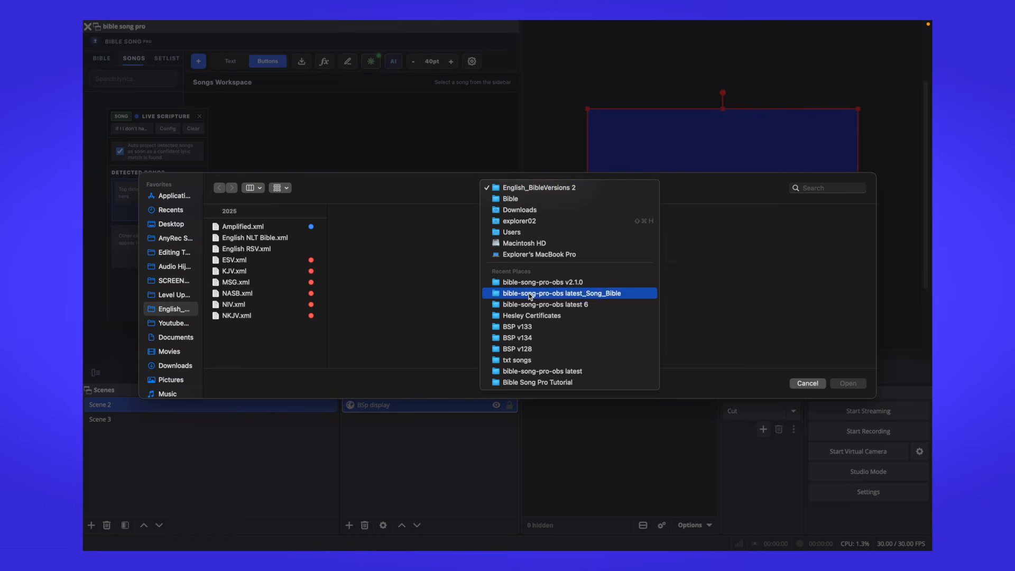
pyautogui.click(531, 361)
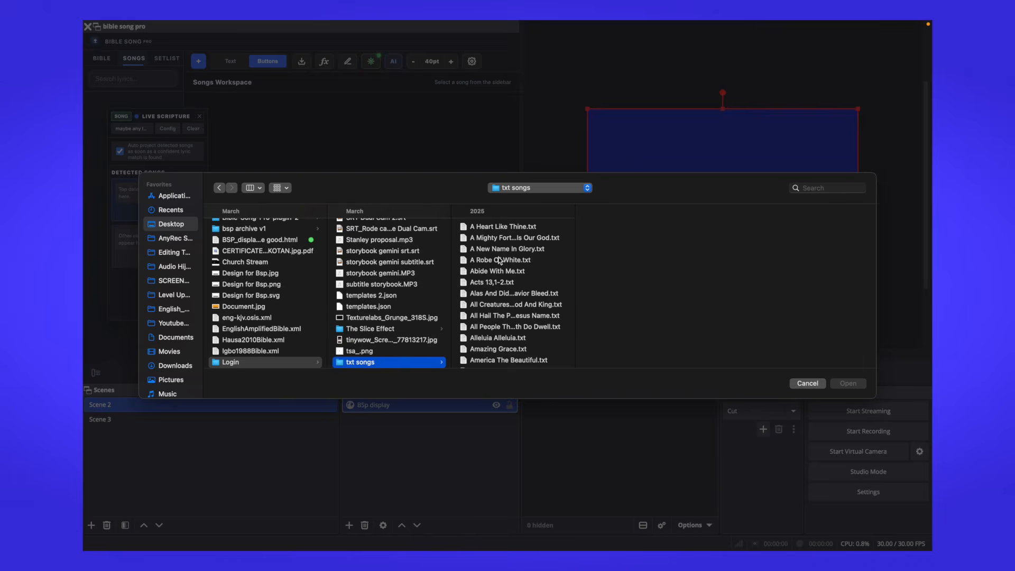
pyautogui.scroll(-5, 525, 323)
pyautogui.scroll(-20, 525, 323)
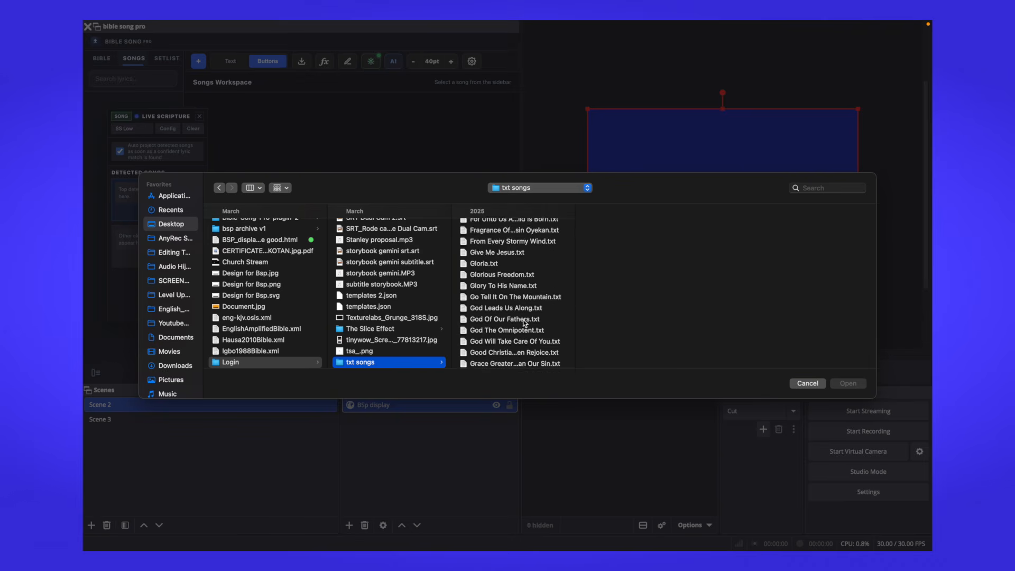
pyautogui.scroll(-5, 525, 323)
pyautogui.scroll(20, 525, 323)
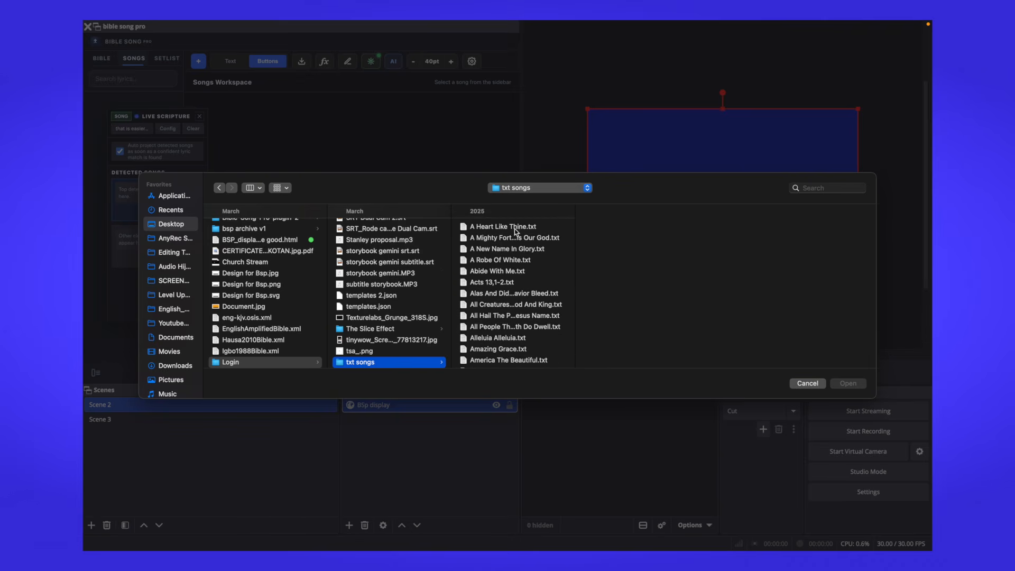
pyautogui.click(516, 228)
pyautogui.keyDown('shift'); pyautogui.click(515, 249); pyautogui.keyUp('shift')
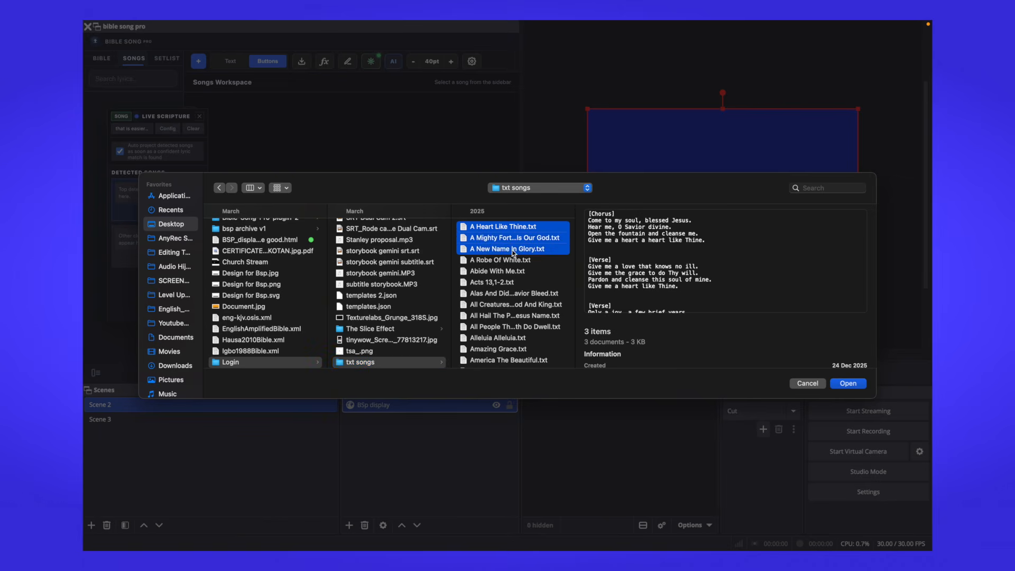
pyautogui.click(848, 384)
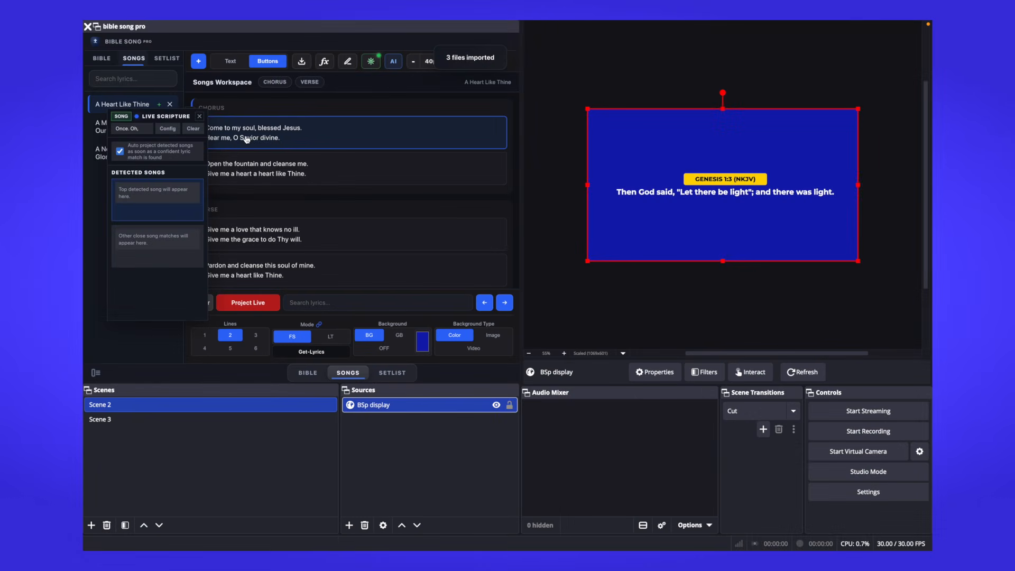
# Step: Move the Live Scripture window below the imported song list and look through the lyrics of A Heart Like Thine
pyautogui.moveTo(169, 117); pyautogui.dragTo(159, 176)
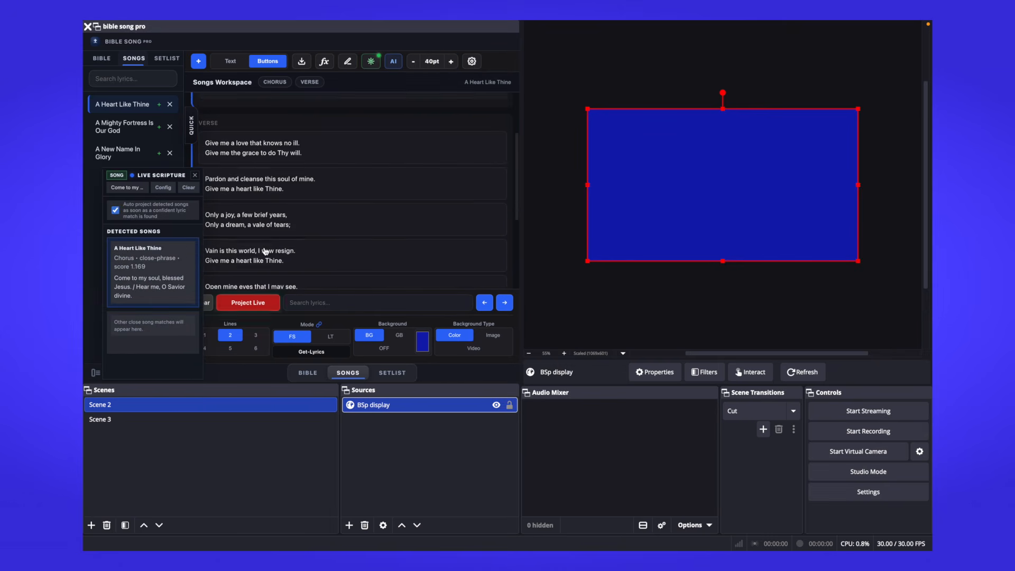
pyautogui.scroll(-5, 266, 251)
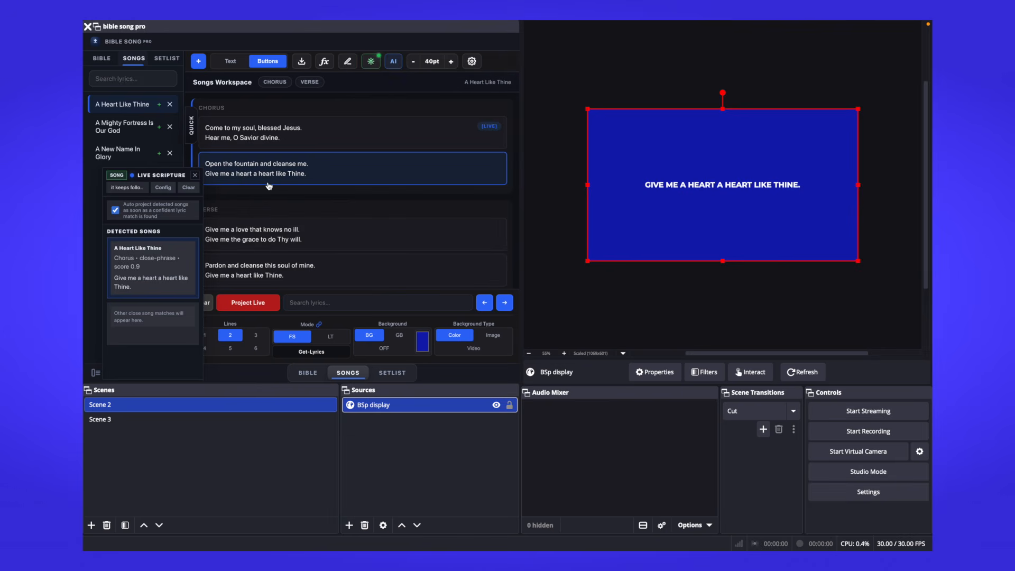
# Step: Turn off auto-projection of detected songs, move the Live Scripture window up over the song list and switch its detection mode to Bible
pyautogui.click(115, 211)
pyautogui.moveTo(163, 176); pyautogui.dragTo(162, 127)
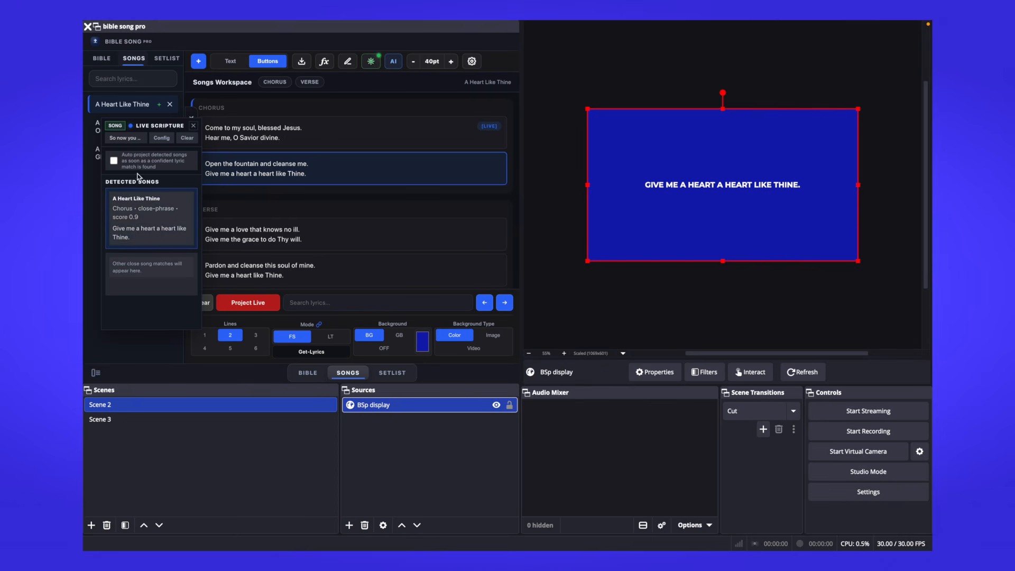
pyautogui.click(116, 127)
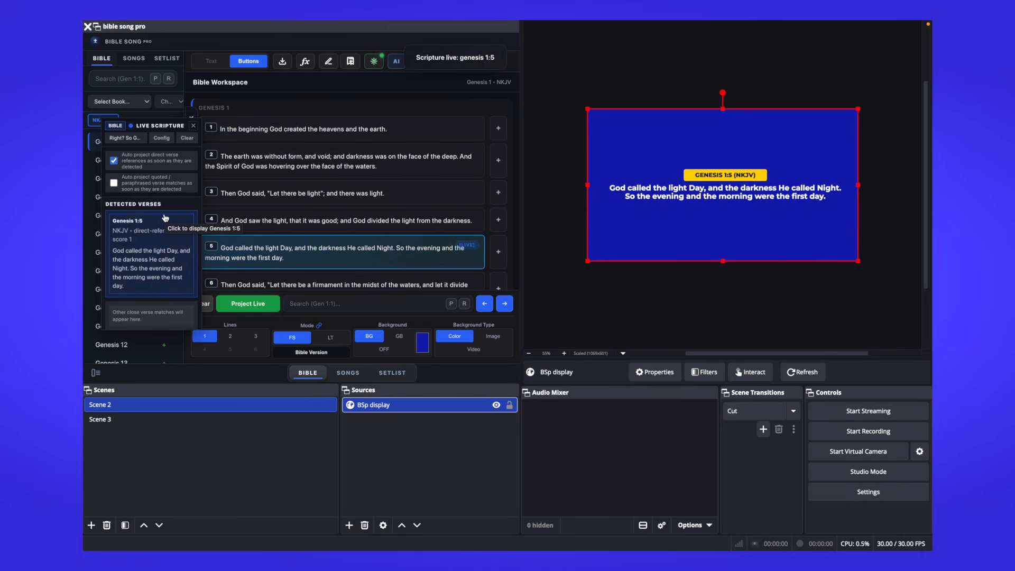
# Step: Lock the BSp display source and set the projected verse's font size to 41pt
pyautogui.click(510, 406)
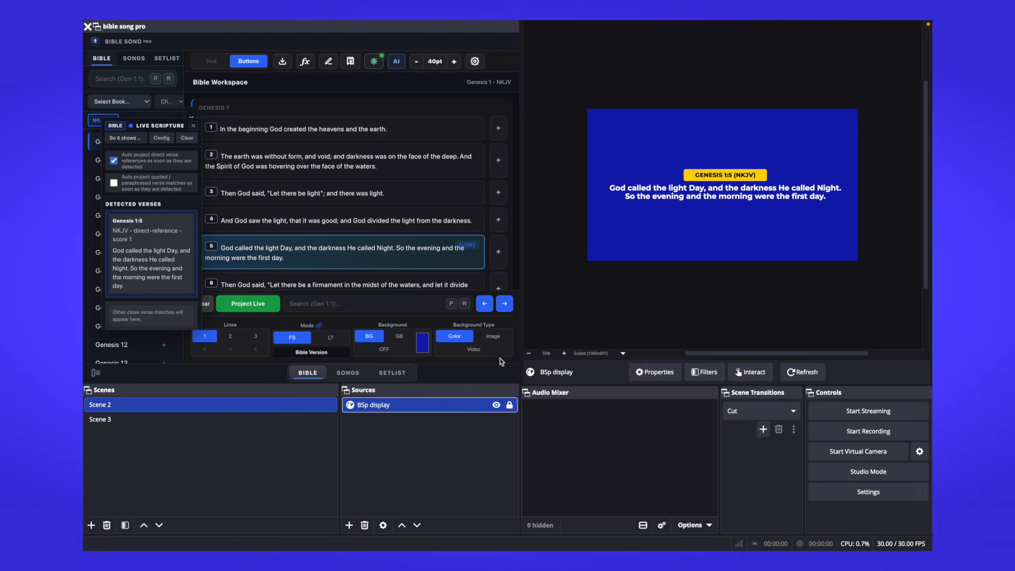
pyautogui.click(454, 62)
pyautogui.click(456, 63)
pyautogui.click(456, 62)
pyautogui.click(456, 63)
pyautogui.click(416, 62)
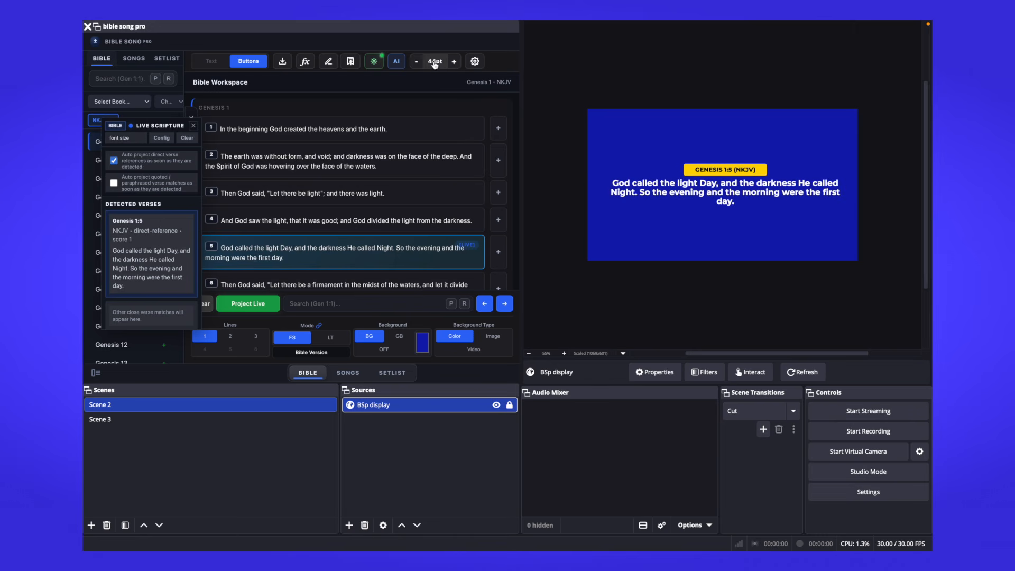
pyautogui.click(417, 62)
pyautogui.click(416, 62)
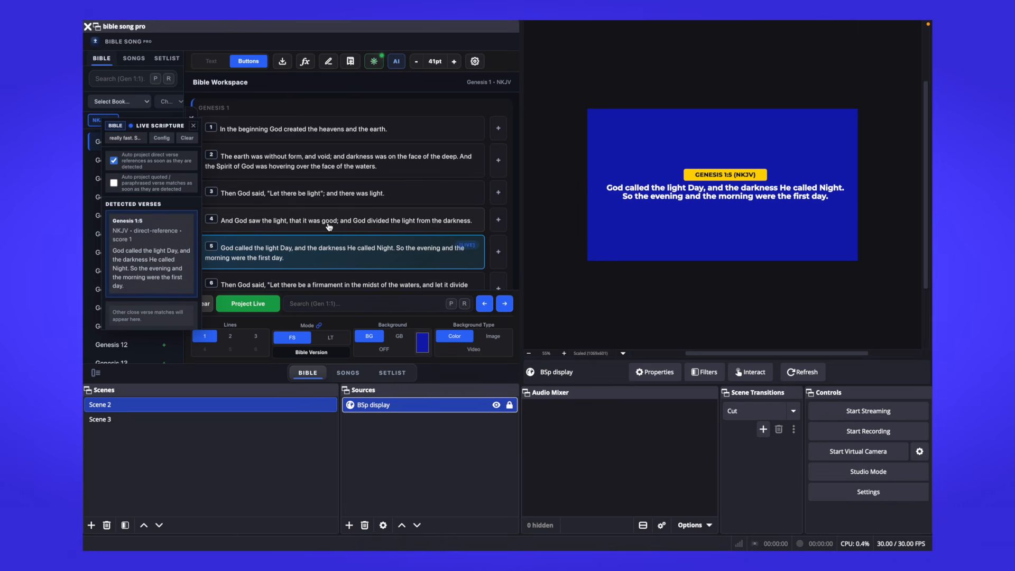
# Step: Hide and show again the auto-projection options in the Live Scripture window
pyautogui.click(162, 139)
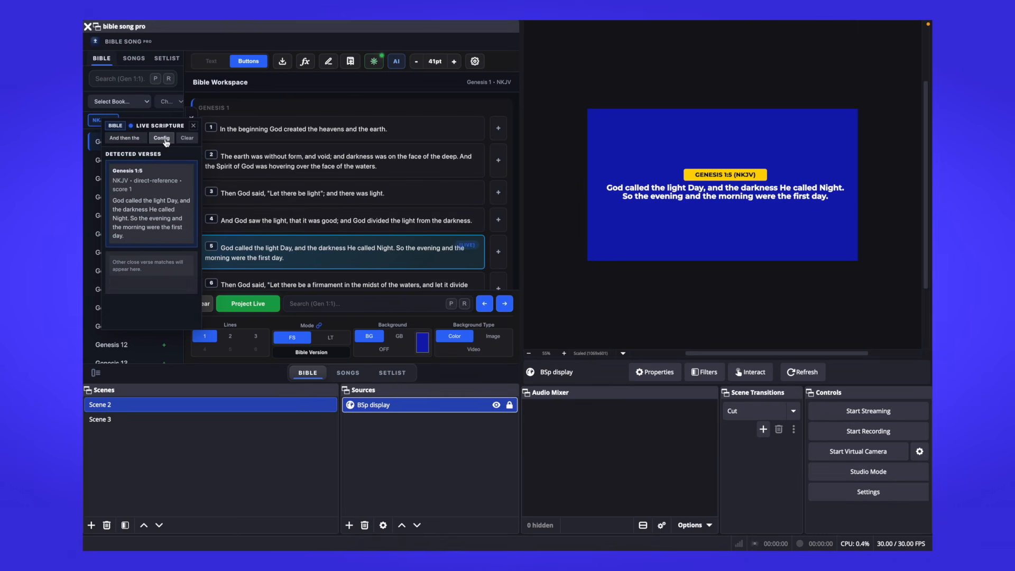
pyautogui.click(164, 139)
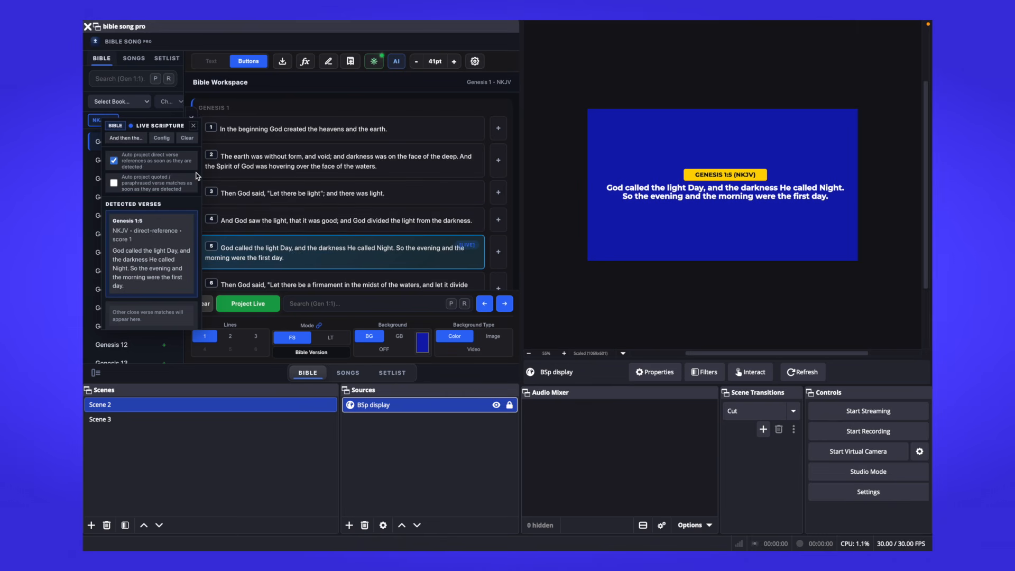
# Step: Switch to BSP AI Helper and make its window taller to show the live transcript log
pyautogui.hotkey('ctrl', 'Left')
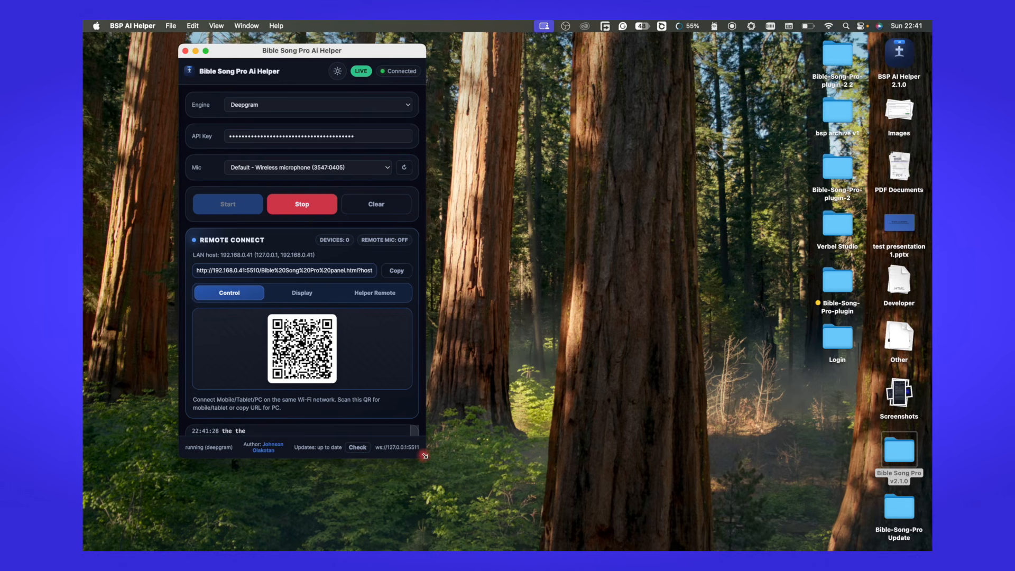
pyautogui.moveTo(424, 456); pyautogui.dragTo(431, 550)
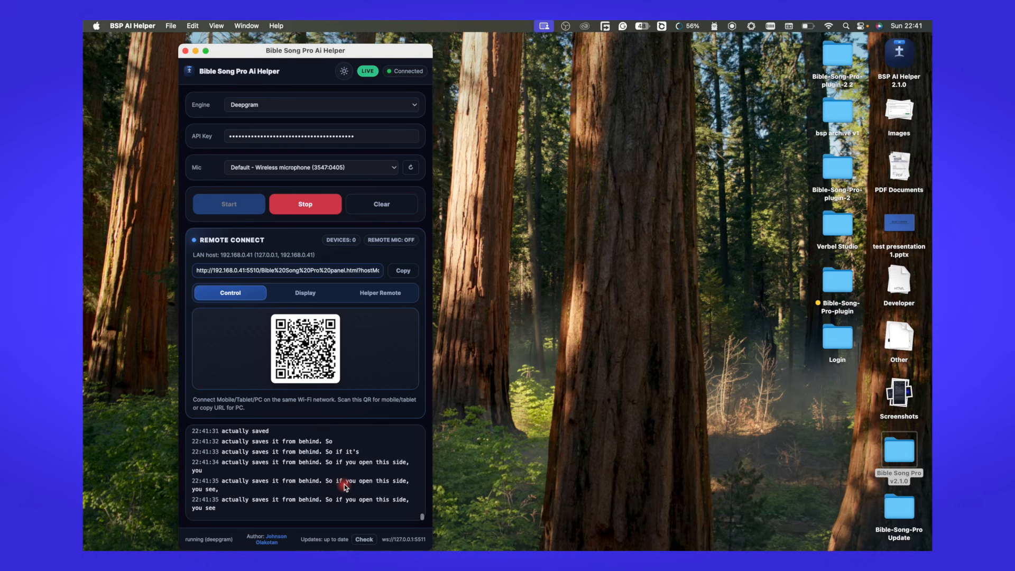
pyautogui.moveTo(431, 548); pyautogui.dragTo(420, 506)
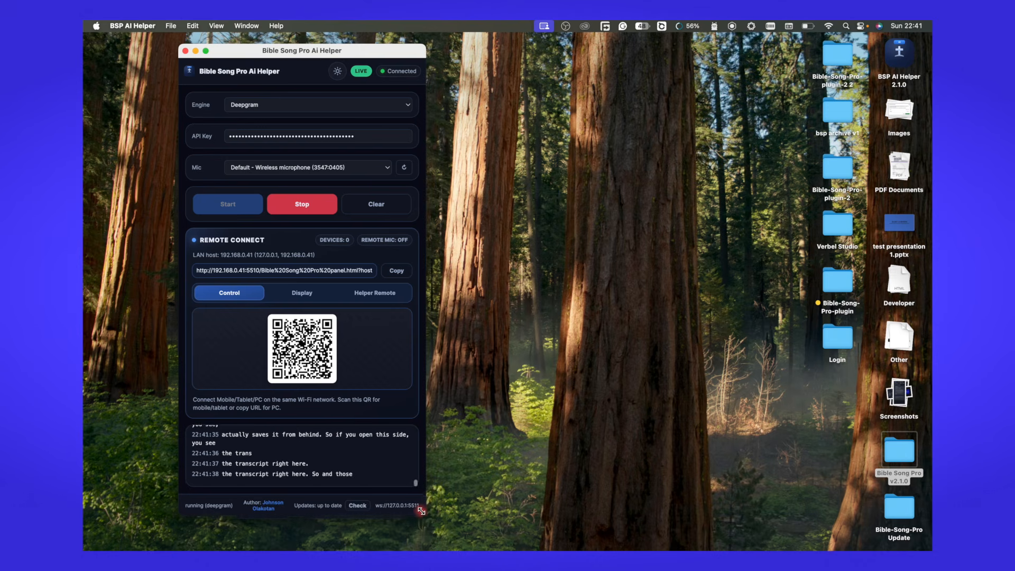
# Step: Stop the running transcription, change the engine from Deepgram to Stub (demo) and start it
pyautogui.click(312, 209)
pyautogui.click(279, 104)
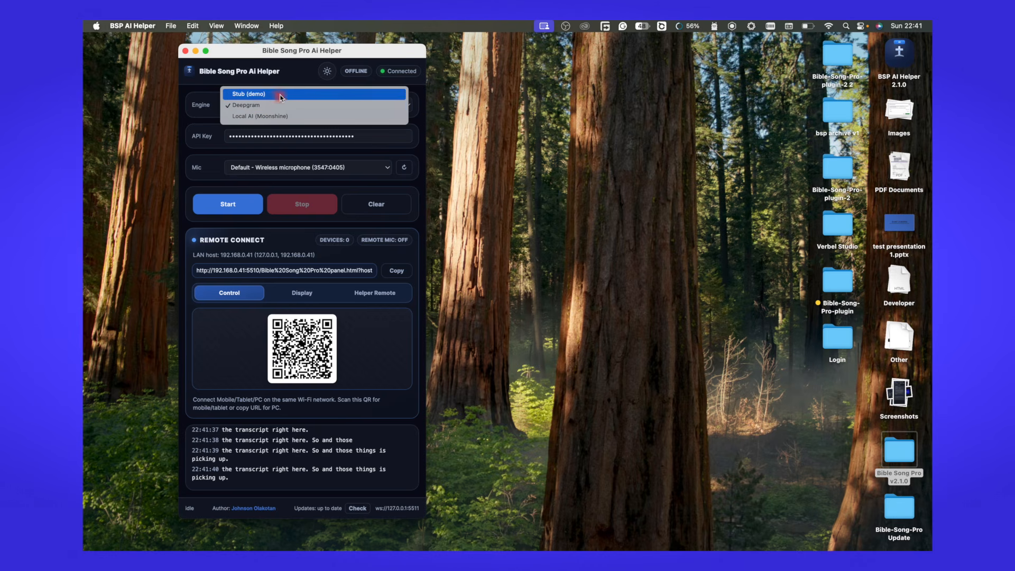
pyautogui.click(280, 96)
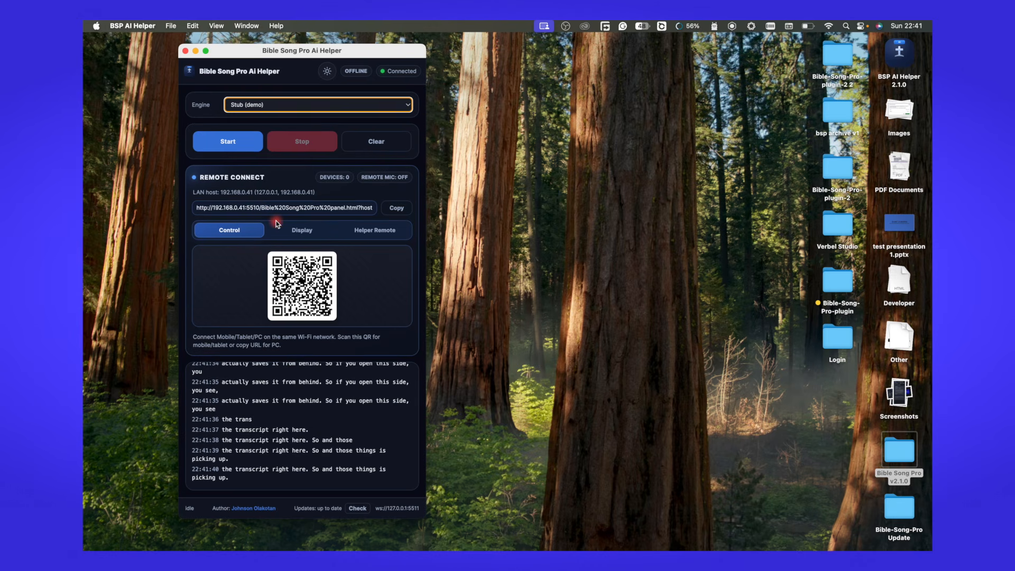
pyautogui.click(240, 148)
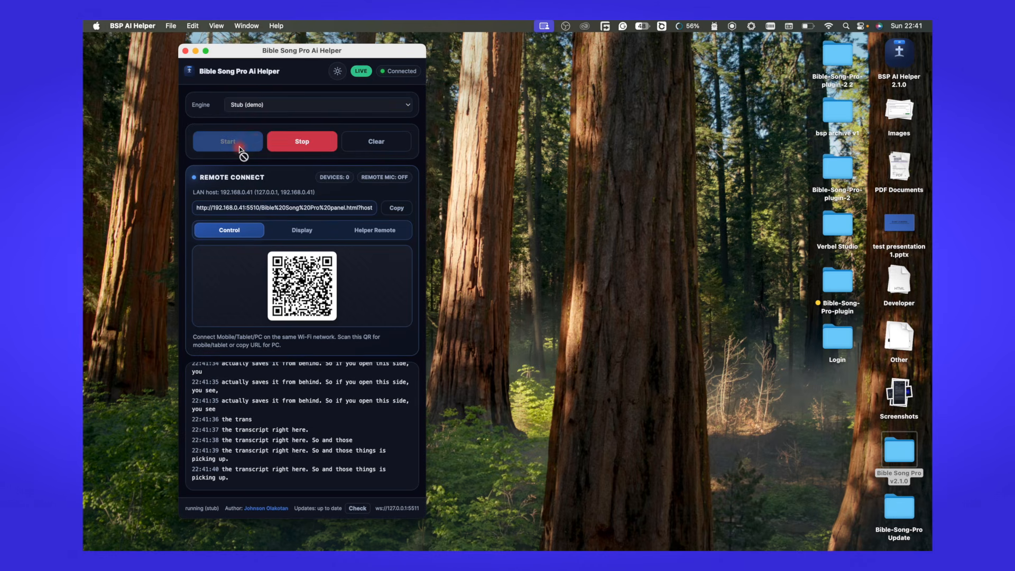
# Step: Return to OBS and clear the detected verses in the Live Scripture window
pyautogui.hotkey('ctrl', 'Right')
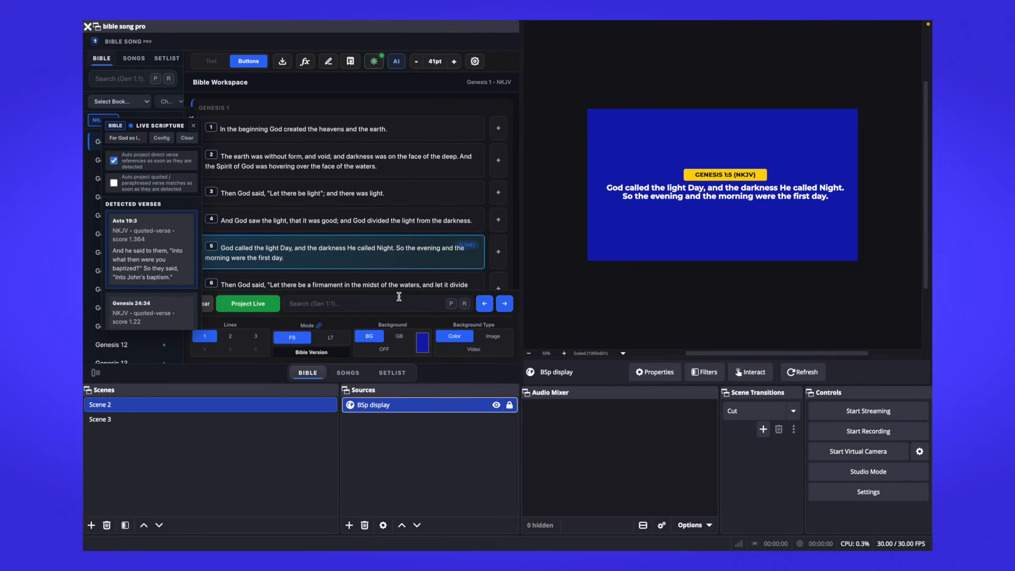
pyautogui.click(188, 138)
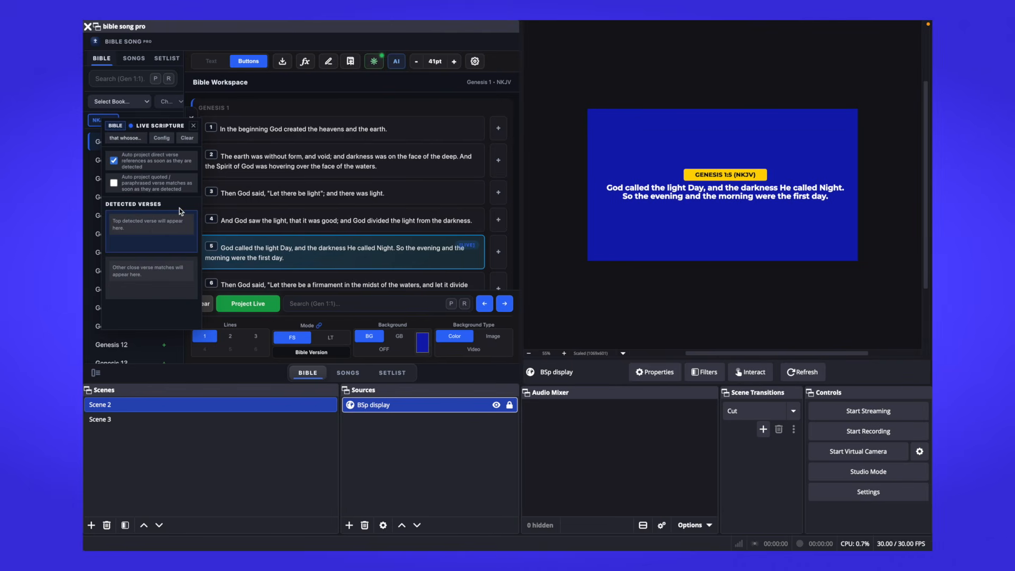